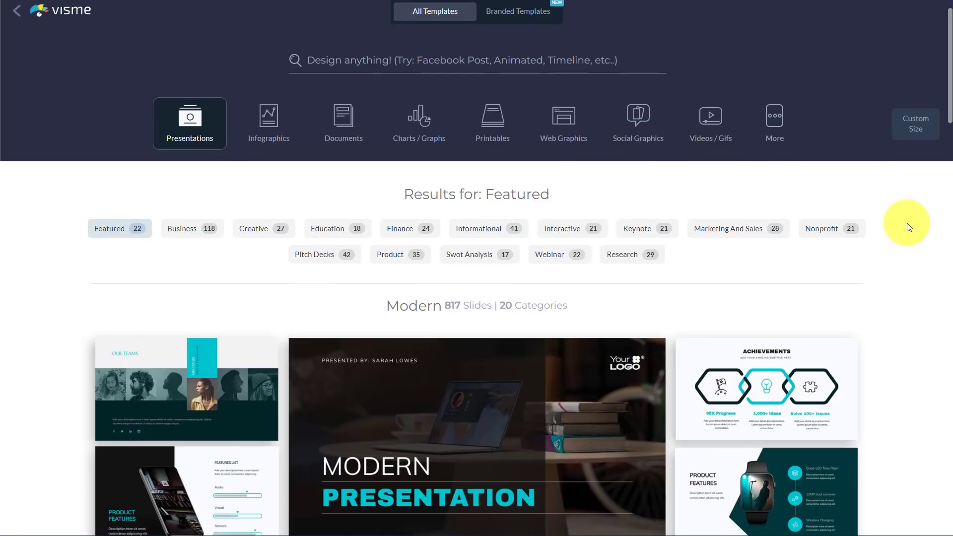
{"action": "scroll", "coordinate": [908, 227], "scroll_direction": "down", "scroll_amount": 8}
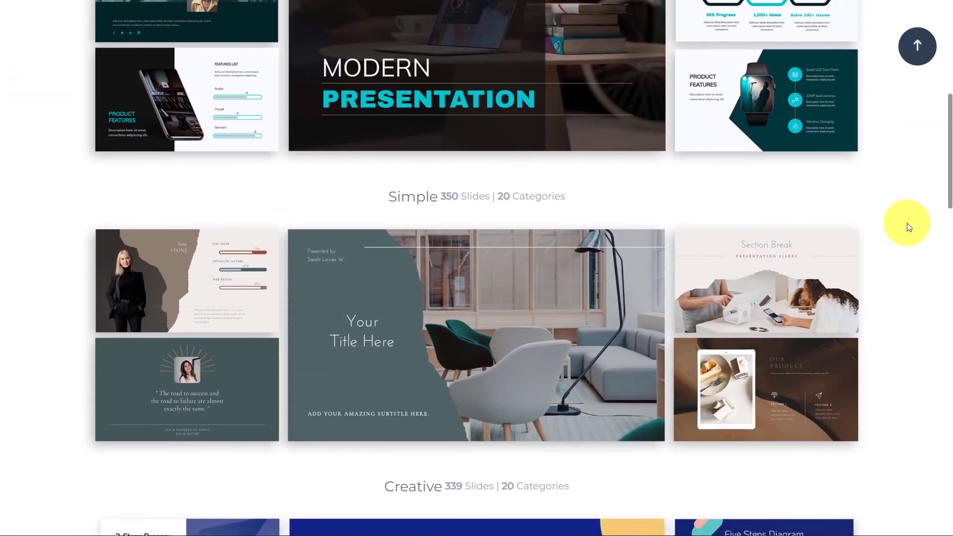
{"action": "scroll", "coordinate": [909, 228], "scroll_direction": "down", "scroll_amount": 10}
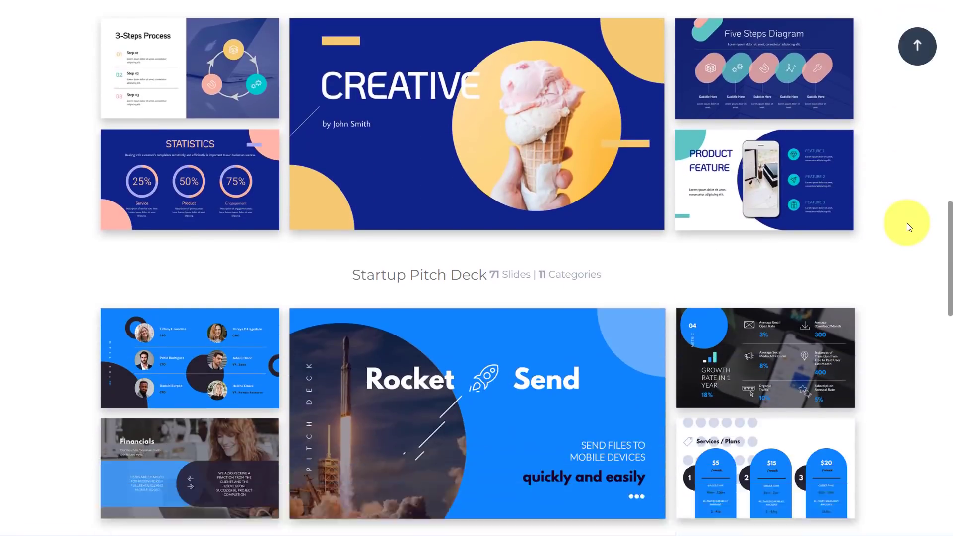
{"action": "scroll", "coordinate": [908, 228], "scroll_direction": "down", "scroll_amount": 4}
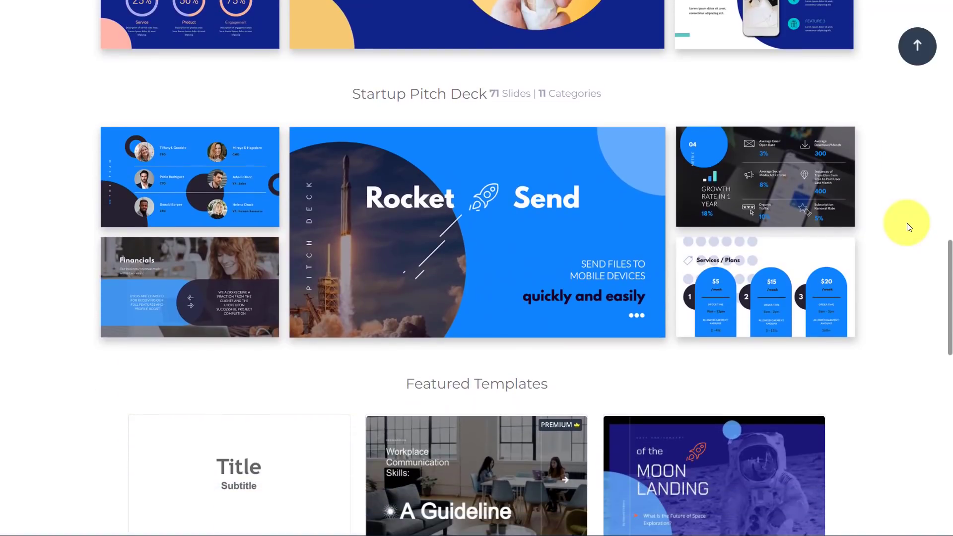
{"action": "scroll", "coordinate": [908, 226], "scroll_direction": "up", "scroll_amount": 12}
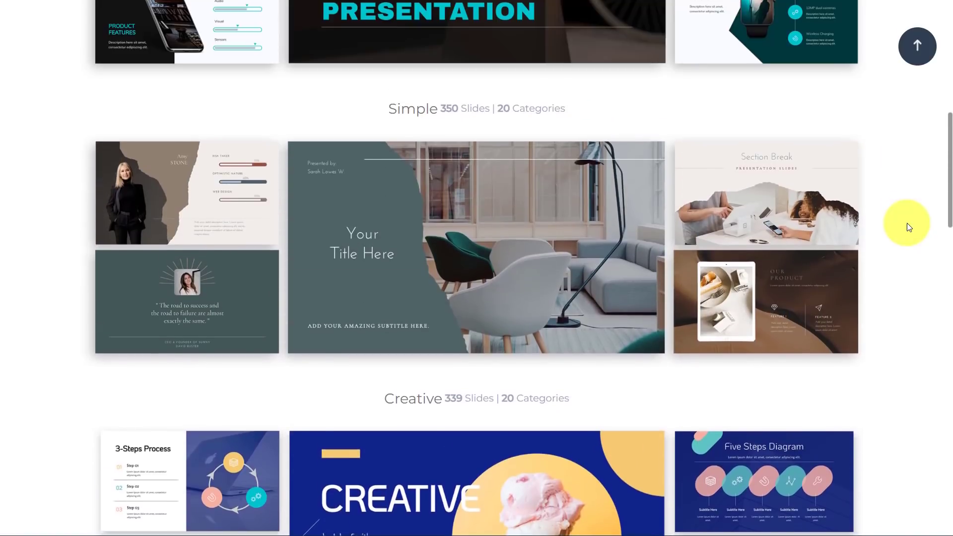
{"action": "scroll", "coordinate": [907, 222], "scroll_direction": "up", "scroll_amount": 7}
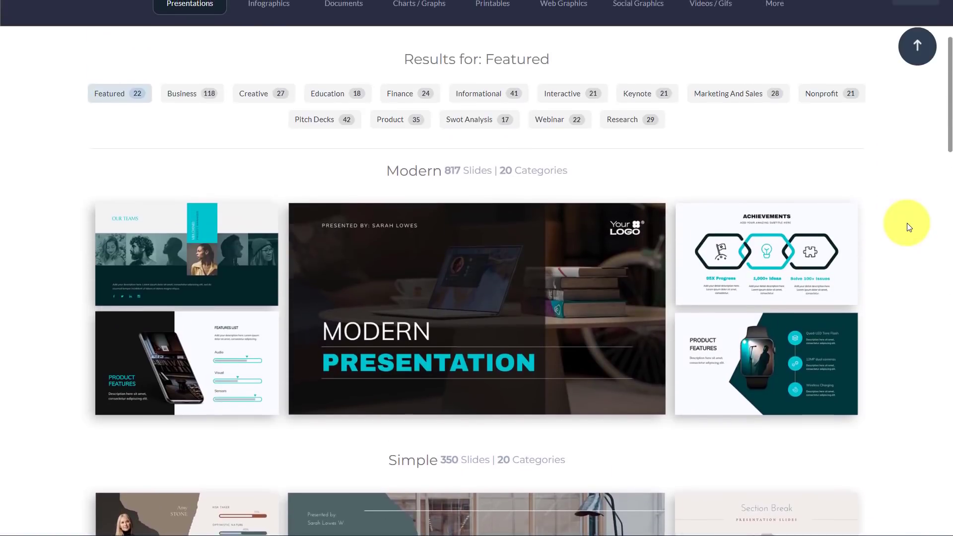
{"action": "scroll", "coordinate": [907, 222], "scroll_direction": "up", "scroll_amount": 3}
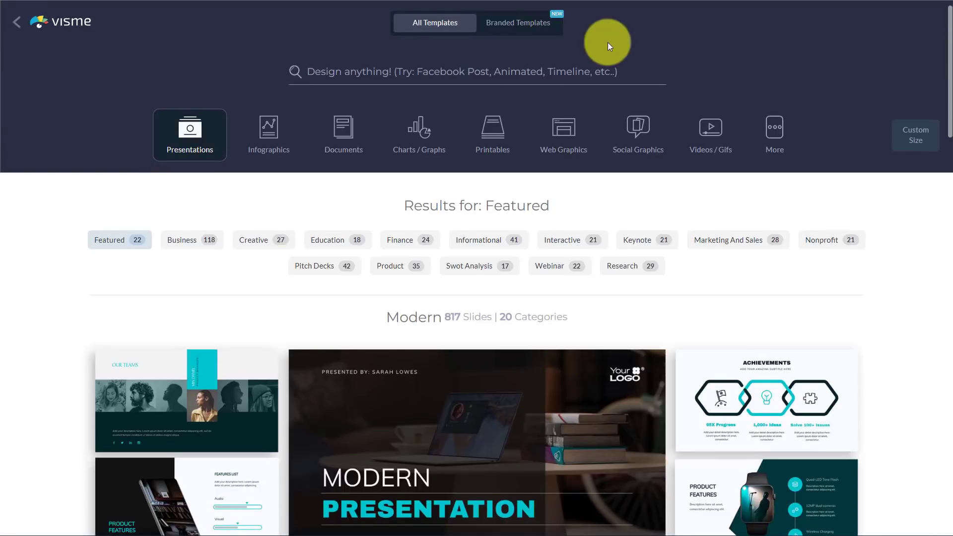
- Start the Brand Wizard from Branded Templates with simpletivity.com as the website address
{"action": "left_click", "coordinate": [520, 31]}
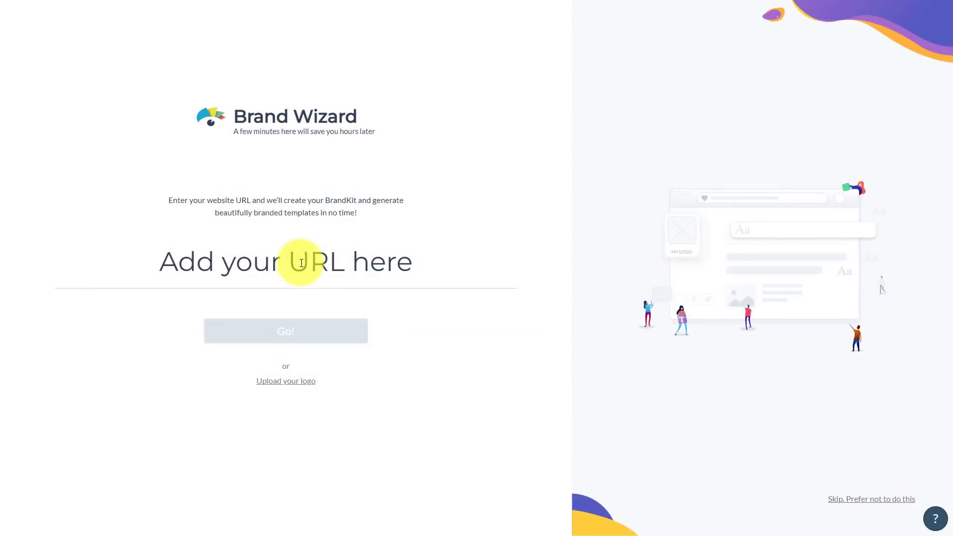
{"action": "type", "text": "si"}
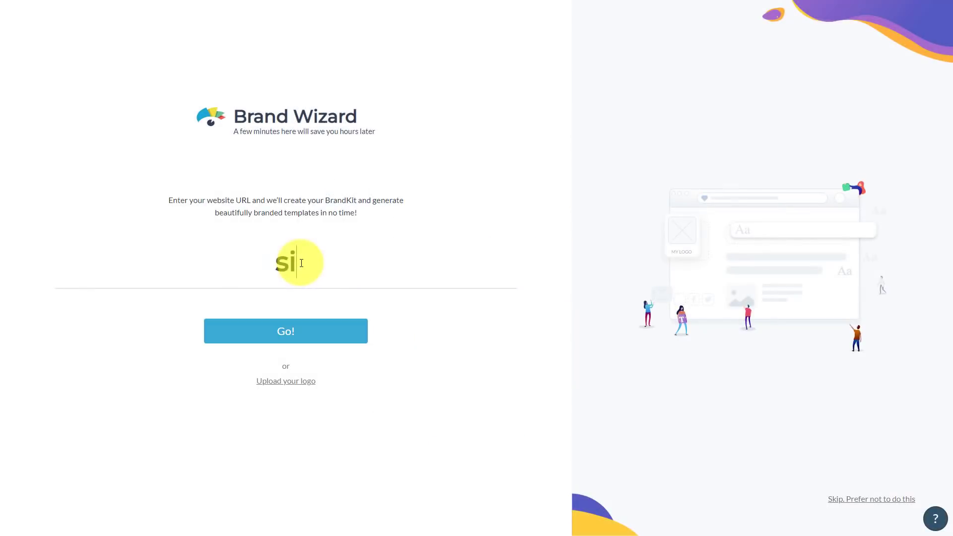
{"action": "type", "text": "mpletivity"}
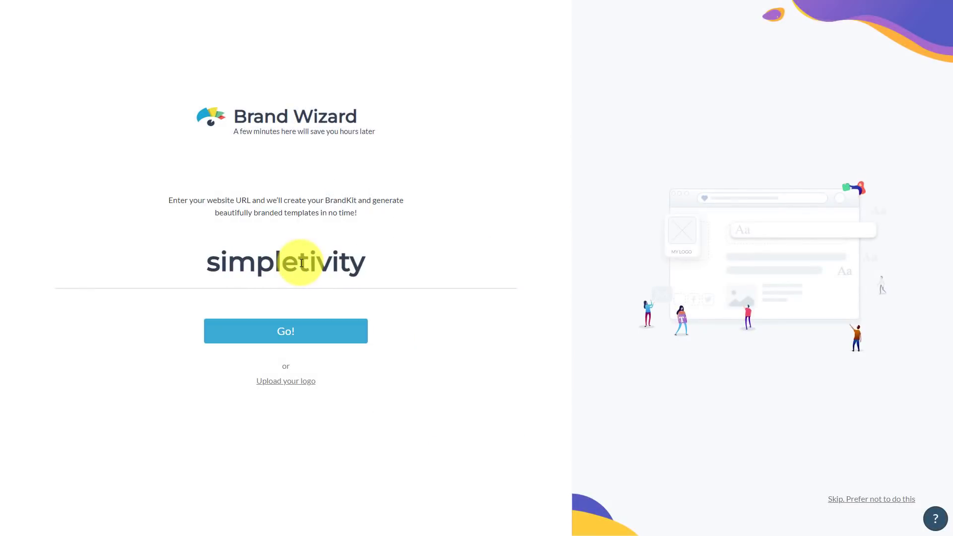
{"action": "type", "text": ".com"}
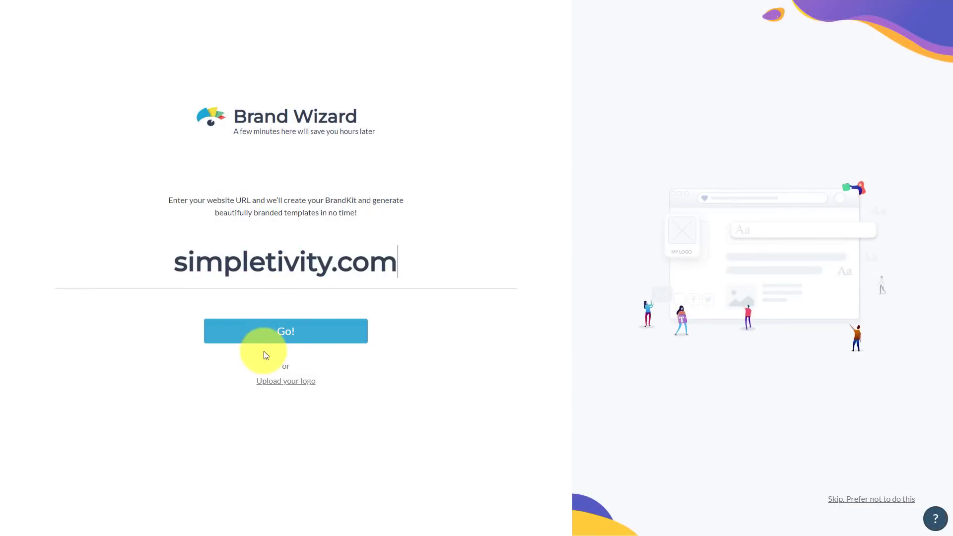
- Extract logos from simpletivity.com and use the first one as the brand logo
{"action": "left_click", "coordinate": [283, 330]}
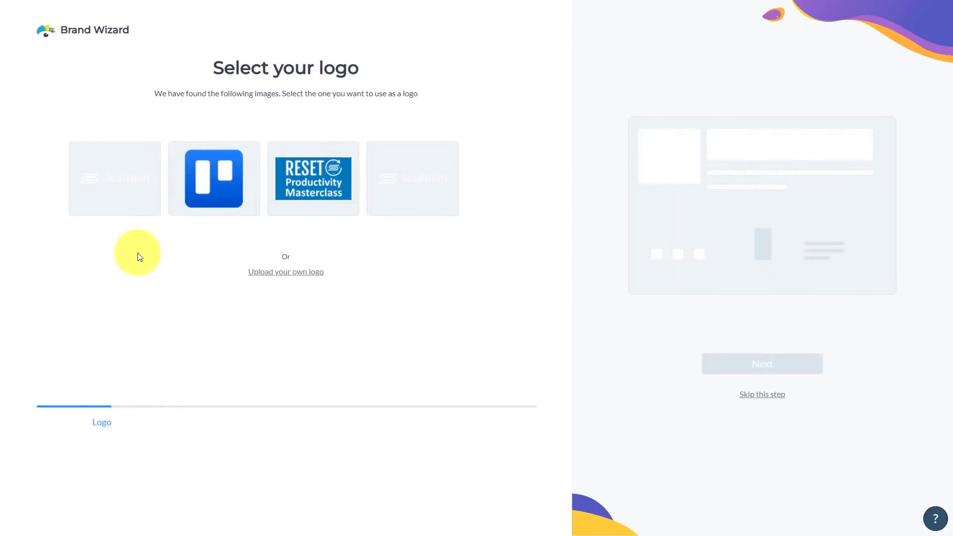
{"action": "left_click", "coordinate": [118, 183]}
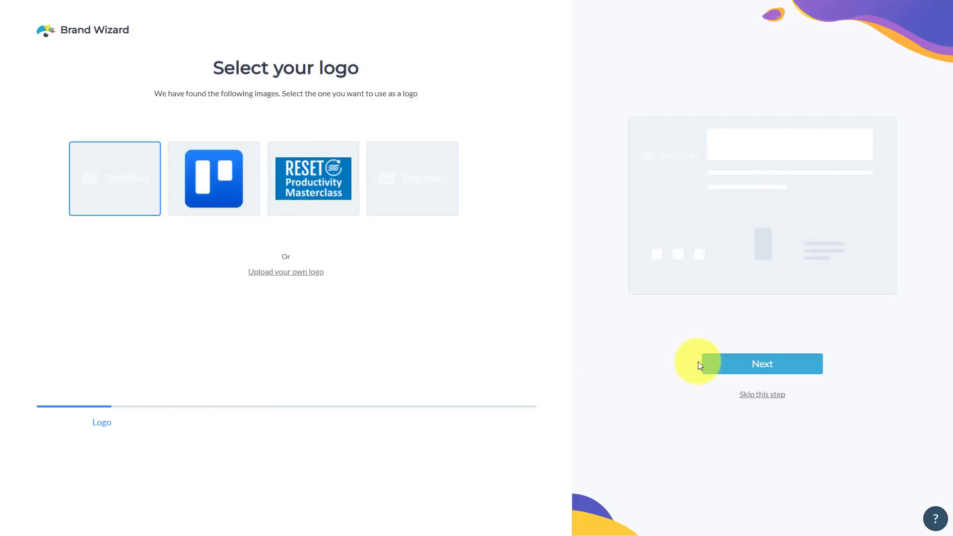
{"action": "left_click", "coordinate": [762, 367]}
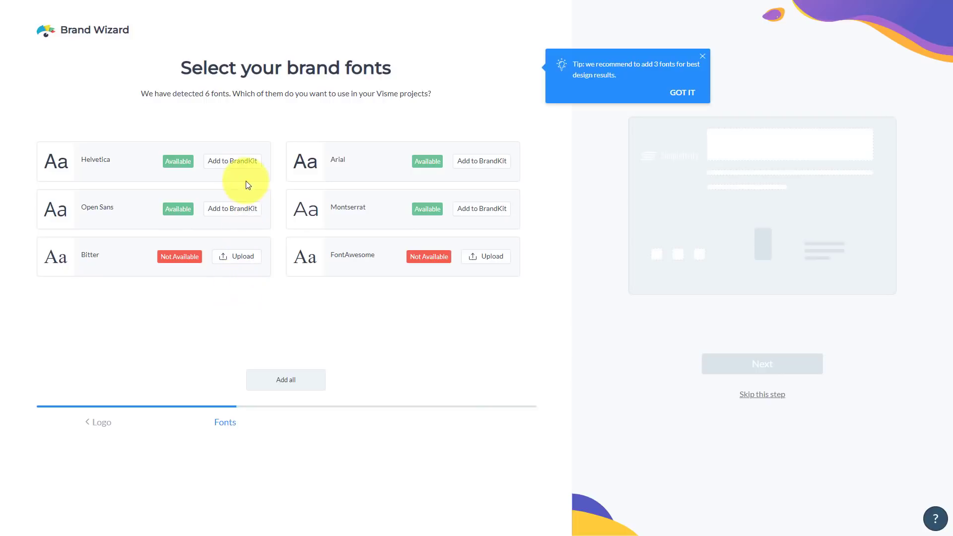
- Add the Helvetica and Open Sans fonts to the brand kit
{"action": "left_click", "coordinate": [241, 162]}
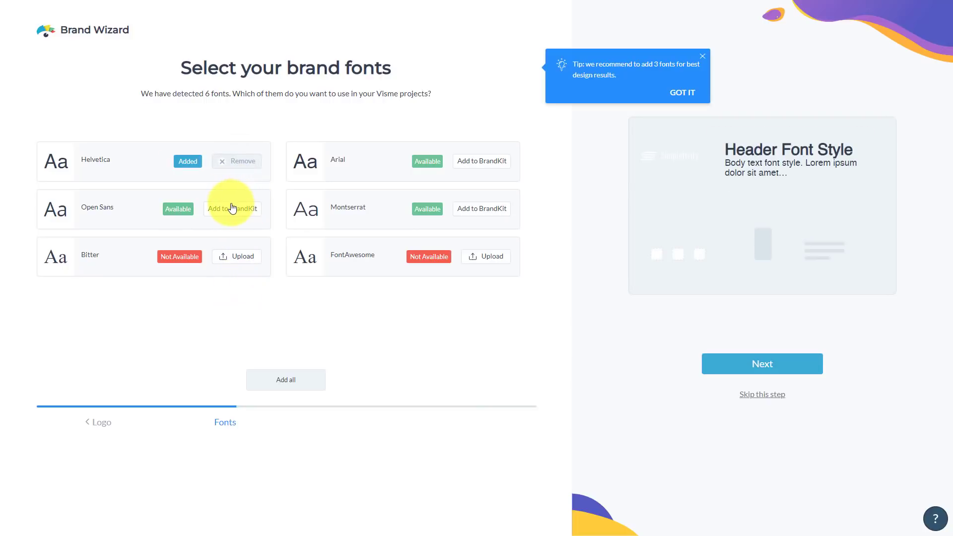
{"action": "left_click", "coordinate": [232, 209]}
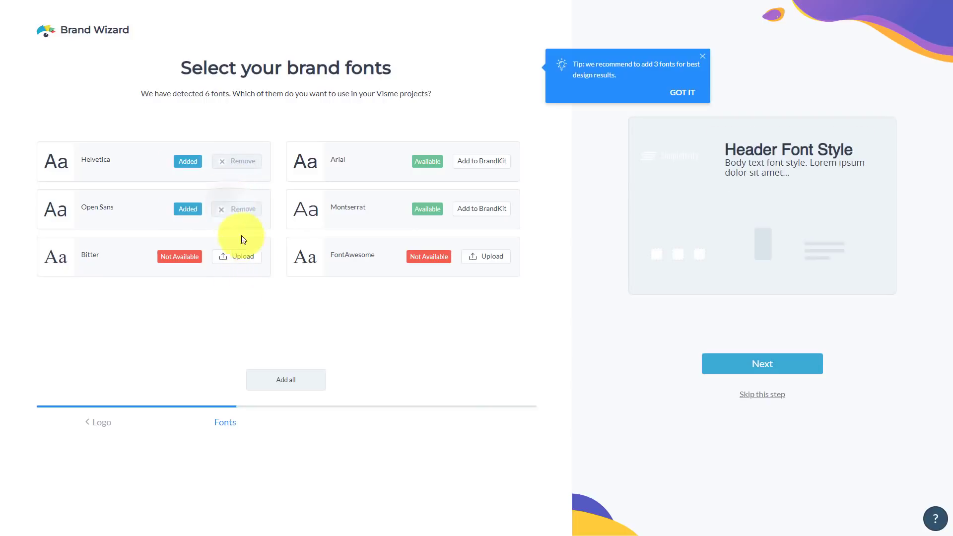
{"action": "left_click", "coordinate": [783, 370]}
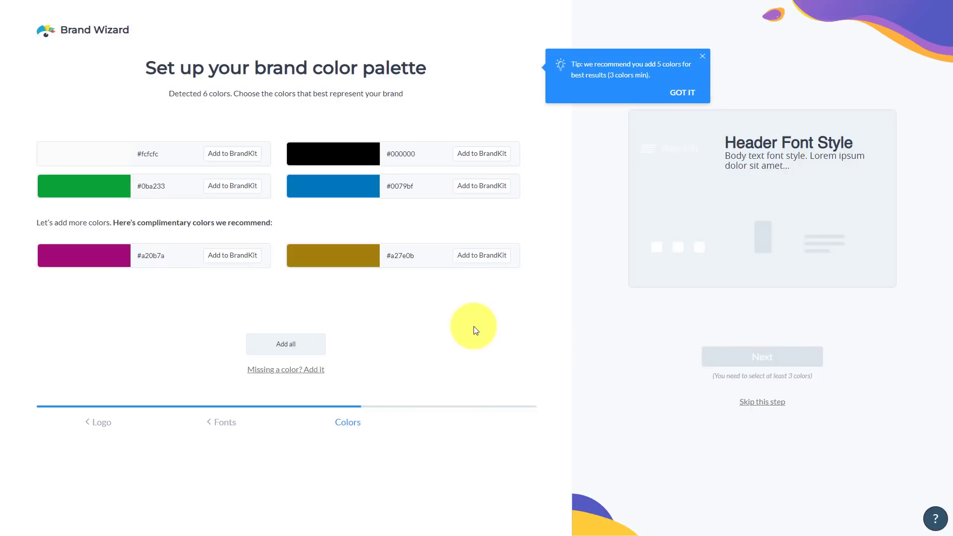
- Fill the brand kit palette with #fcfcfc, #000000, #0ba233 and #0079bf
{"action": "left_click", "coordinate": [489, 193]}
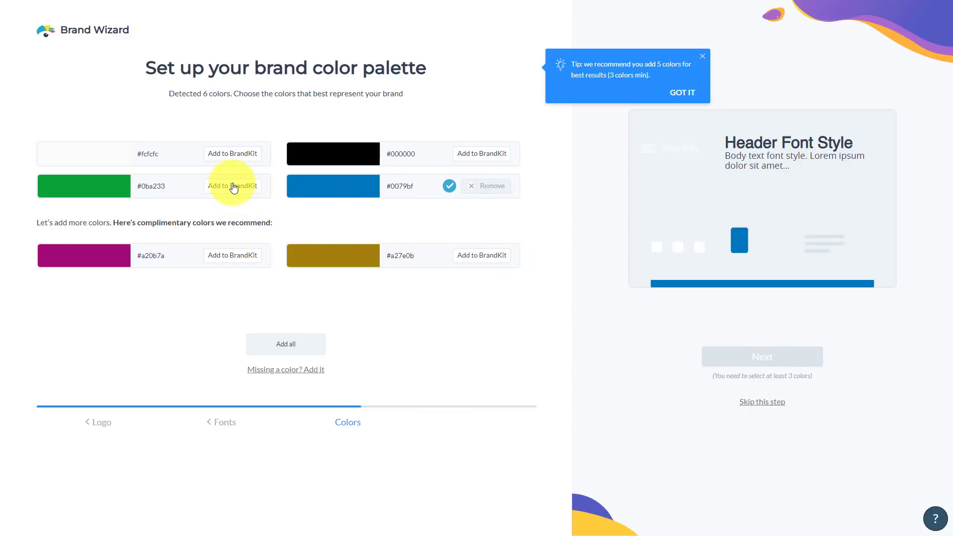
{"action": "left_click", "coordinate": [473, 154]}
{"action": "left_click", "coordinate": [232, 154]}
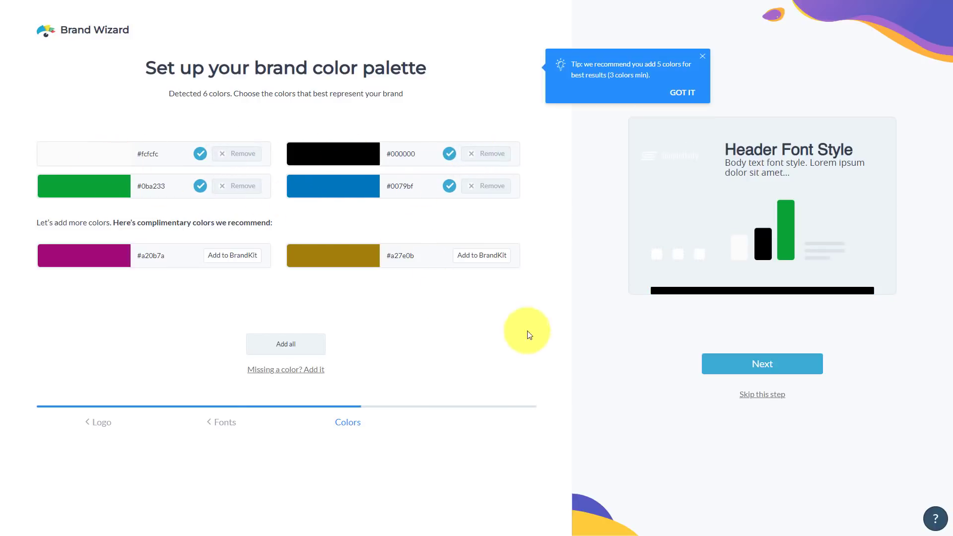
{"action": "left_click", "coordinate": [764, 367]}
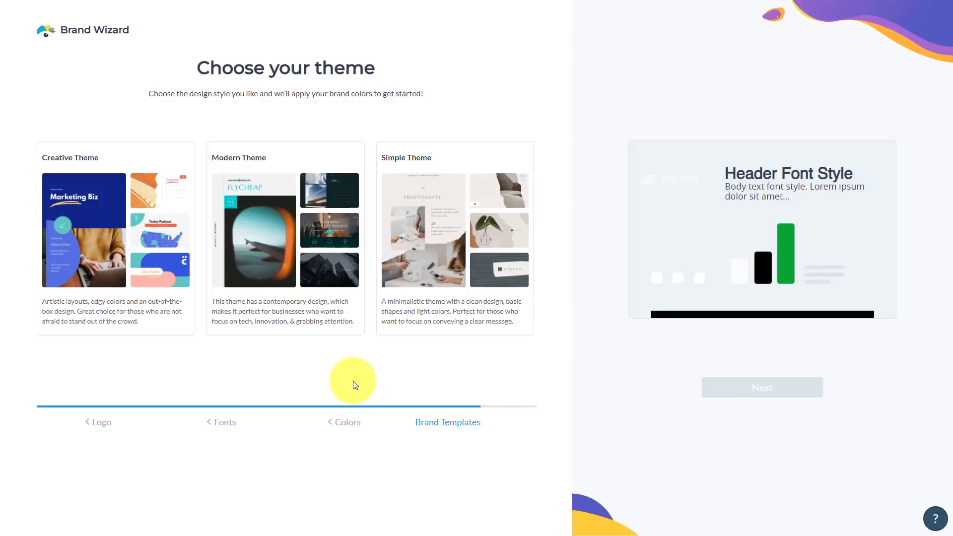
- Choose the Creative Theme and finish the wizard to generate branded templates
{"action": "left_click", "coordinate": [106, 228]}
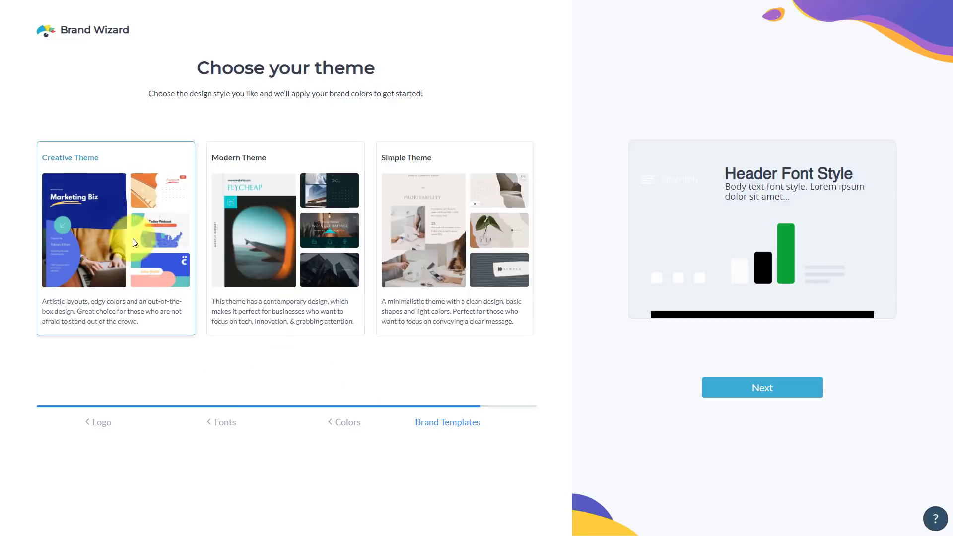
{"action": "left_click", "coordinate": [797, 385]}
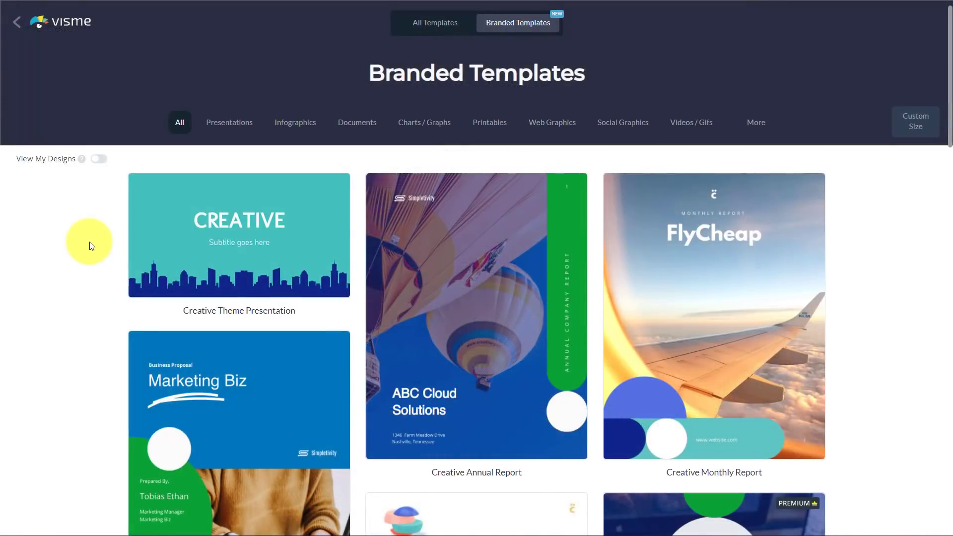
- Browse the generated branded templates down to the Web Graphics category
{"action": "scroll", "coordinate": [89, 242], "scroll_direction": "down", "scroll_amount": 2}
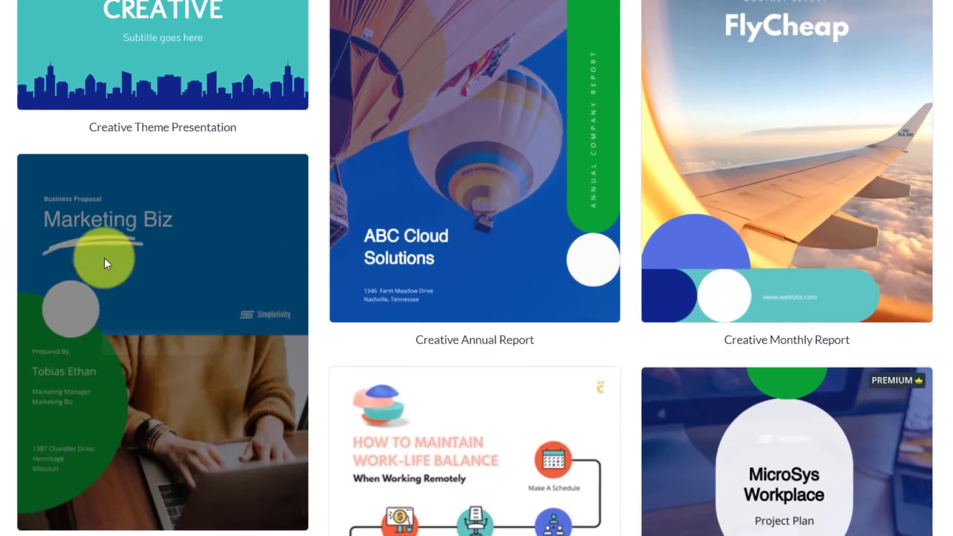
{"action": "mouse_move", "coordinate": [430, 184]}
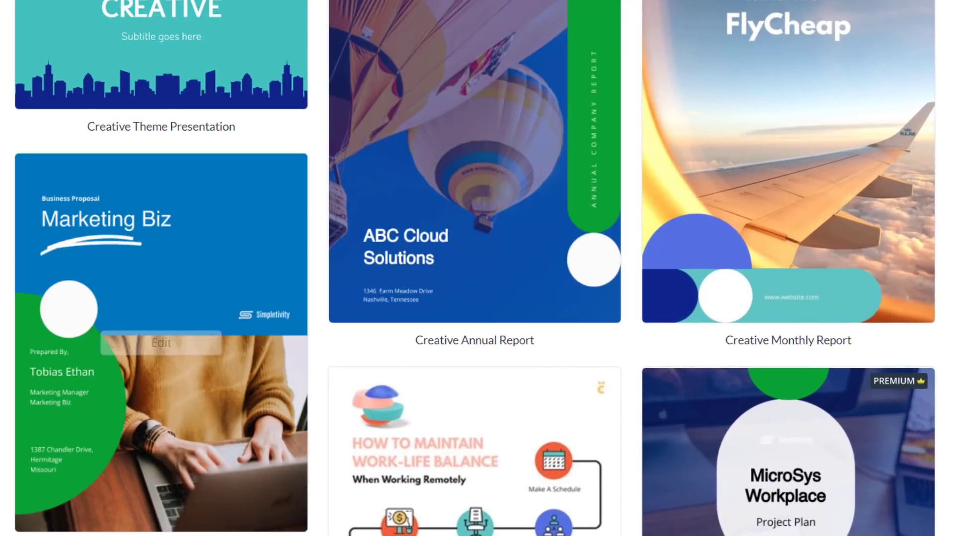
{"action": "scroll", "coordinate": [475, 268], "scroll_direction": "down", "scroll_amount": 2}
{"action": "scroll", "coordinate": [274, 258], "scroll_direction": "down", "scroll_amount": 1}
{"action": "mouse_move", "coordinate": [275, 258]}
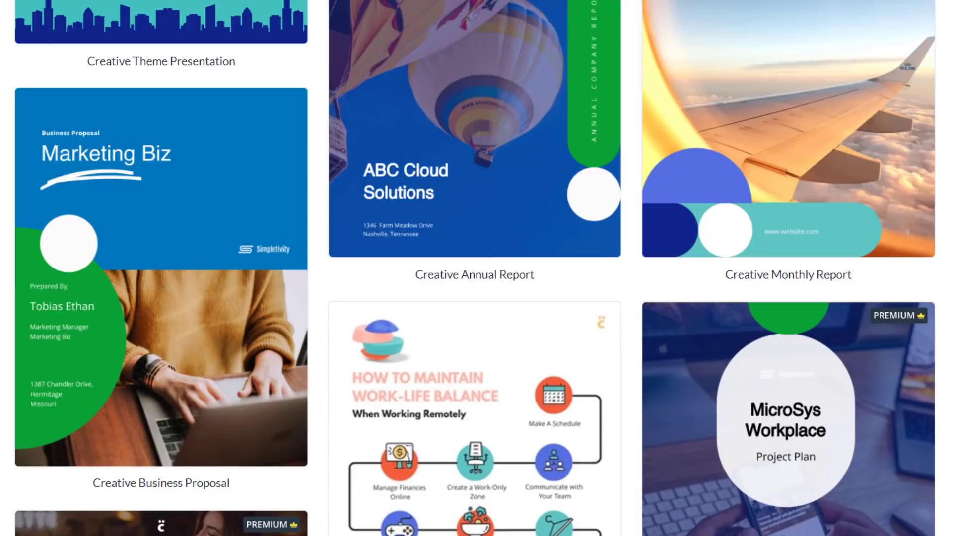
{"action": "scroll", "coordinate": [500, 180], "scroll_direction": "down", "scroll_amount": 13}
{"action": "scroll", "coordinate": [728, 149], "scroll_direction": "down", "scroll_amount": 4}
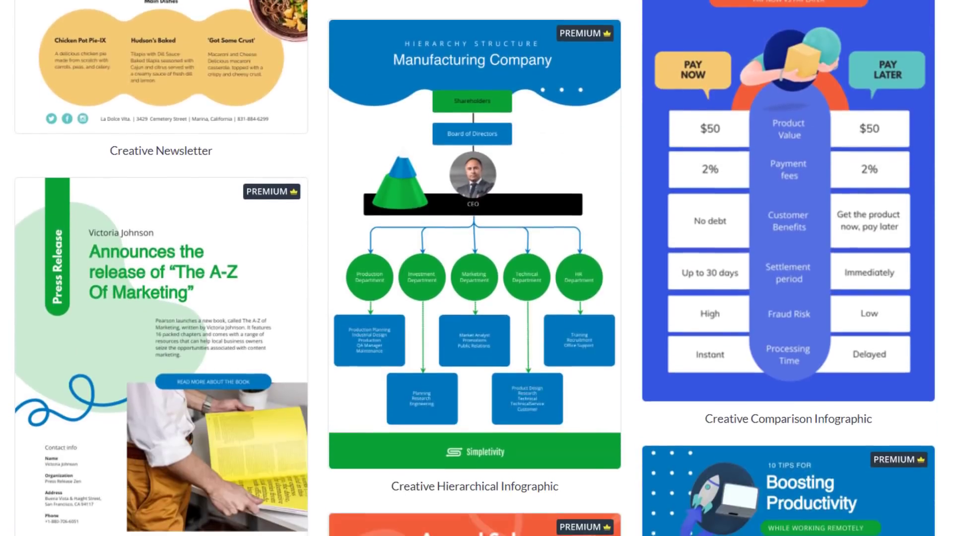
{"action": "mouse_move", "coordinate": [504, 243]}
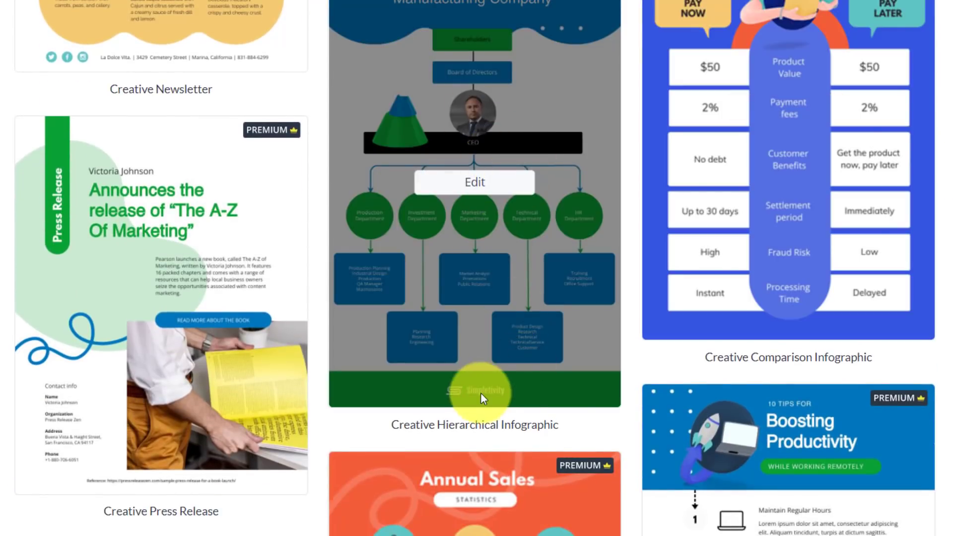
{"action": "scroll", "coordinate": [486, 393], "scroll_direction": "down", "scroll_amount": 8}
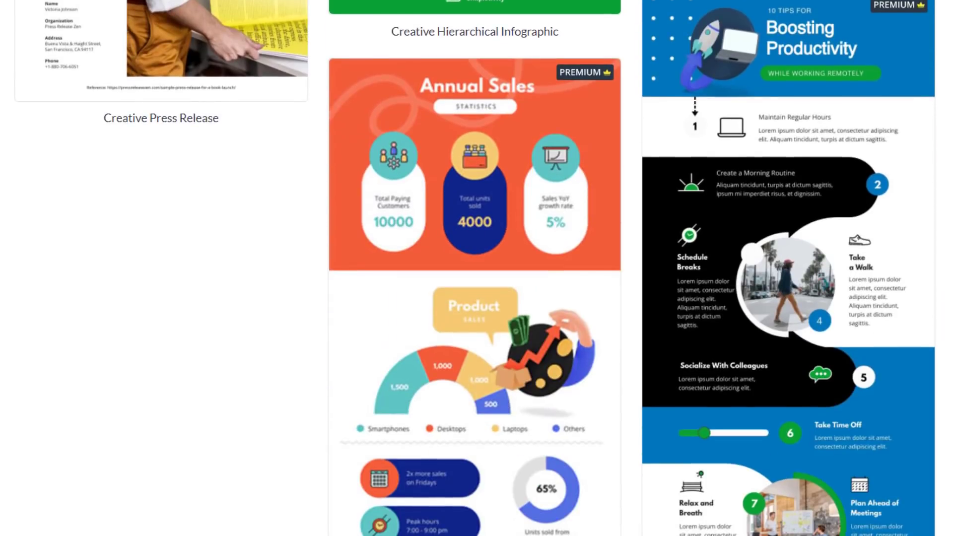
{"action": "mouse_move", "coordinate": [857, 153]}
{"action": "scroll", "coordinate": [859, 160], "scroll_direction": "down", "scroll_amount": 1}
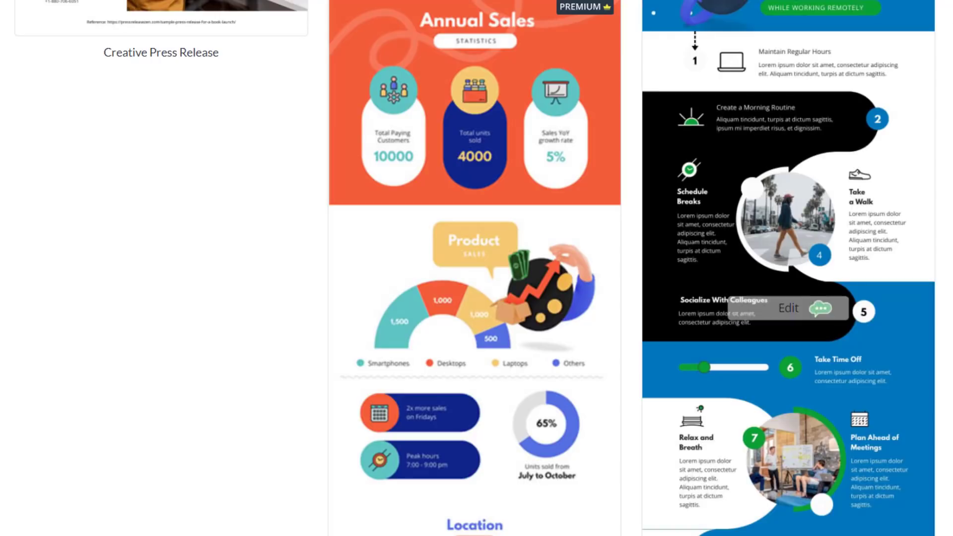
{"action": "scroll", "coordinate": [770, 298], "scroll_direction": "down", "scroll_amount": 8}
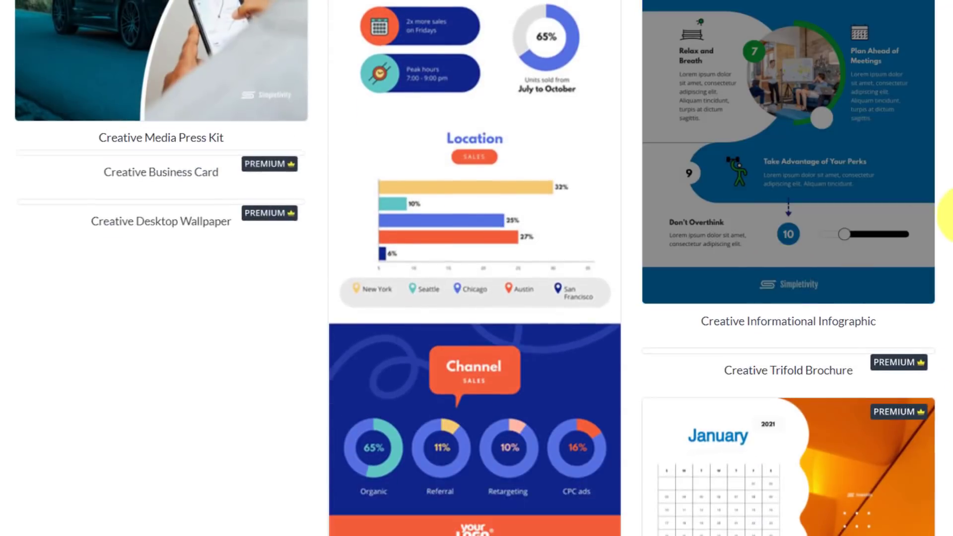
{"action": "scroll", "coordinate": [770, 298], "scroll_direction": "up", "scroll_amount": 9}
{"action": "mouse_move", "coordinate": [790, 240]}
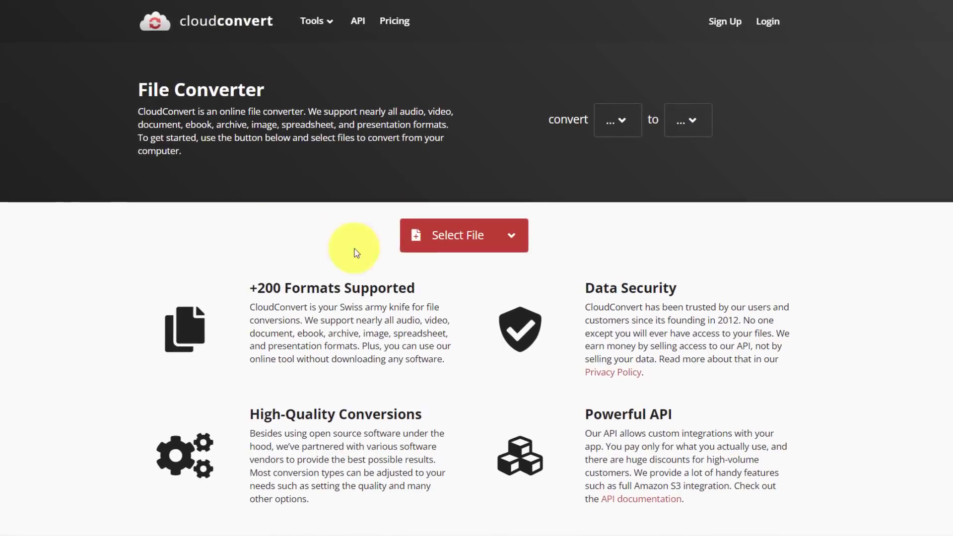
- View CloudConvert's list of file sources, then close it
{"action": "left_click", "coordinate": [512, 238]}
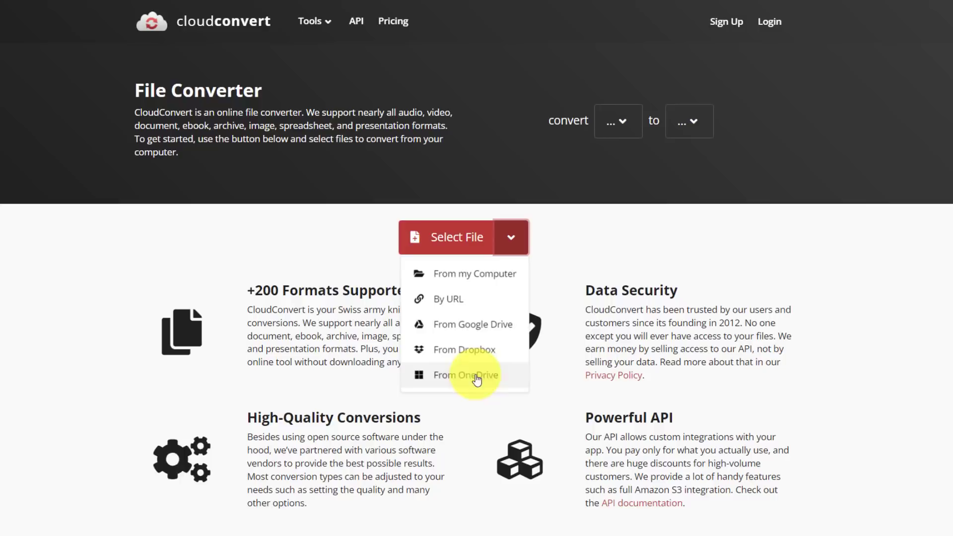
{"action": "left_click", "coordinate": [566, 238]}
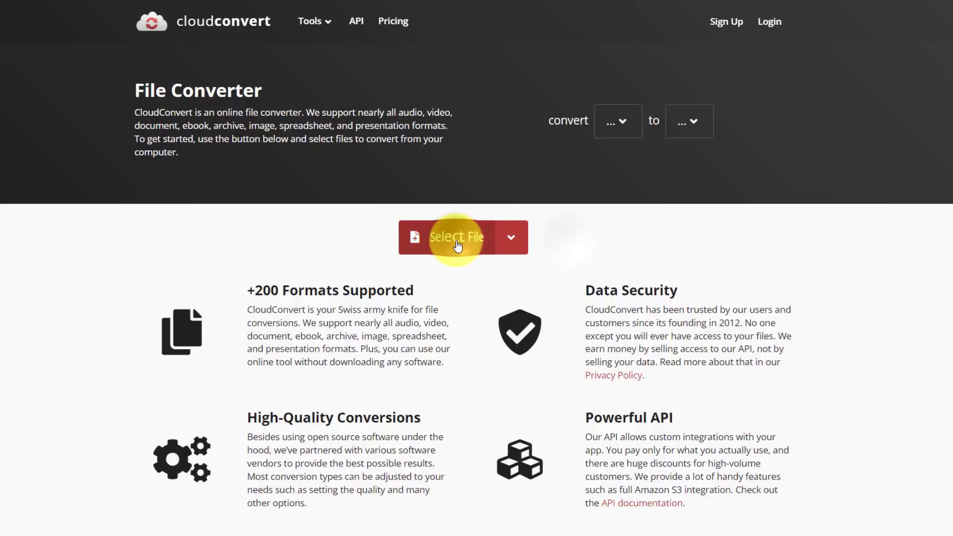
- Load Simpletivity logo (new 2017).png from the computer into CloudConvert
{"action": "left_click", "coordinate": [457, 245]}
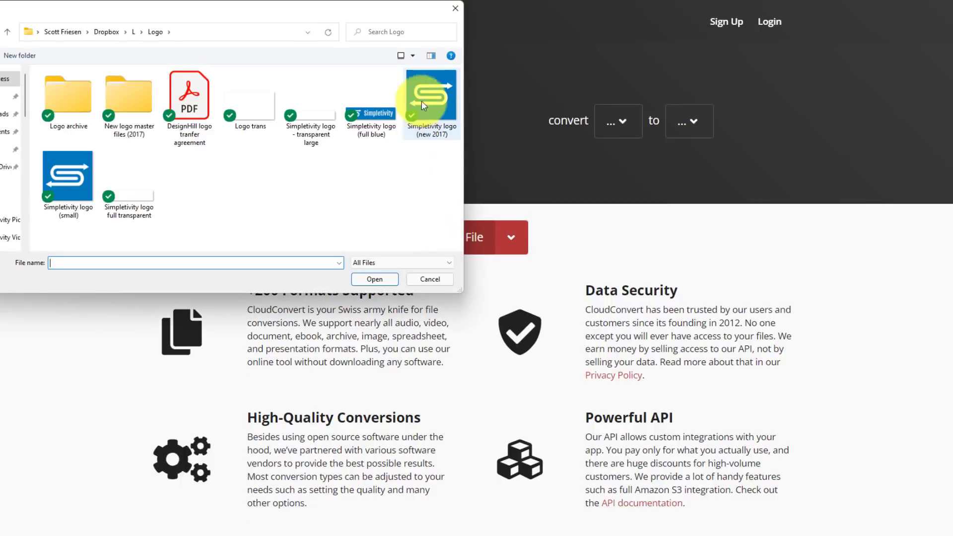
{"action": "left_click", "coordinate": [436, 94]}
{"action": "double_click", "coordinate": [435, 94]}
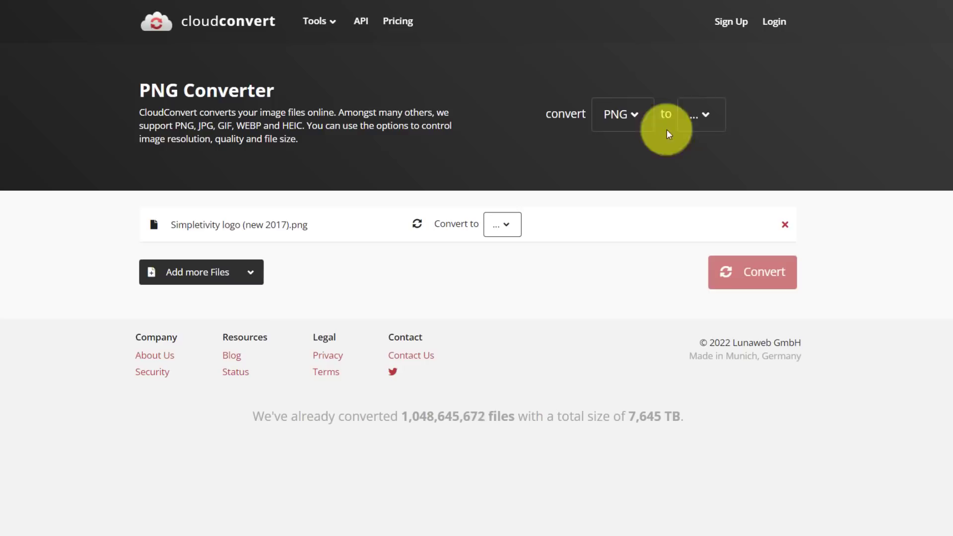
- Set WEBP as the output format, leaving the conversion options unchanged
{"action": "left_click", "coordinate": [706, 117]}
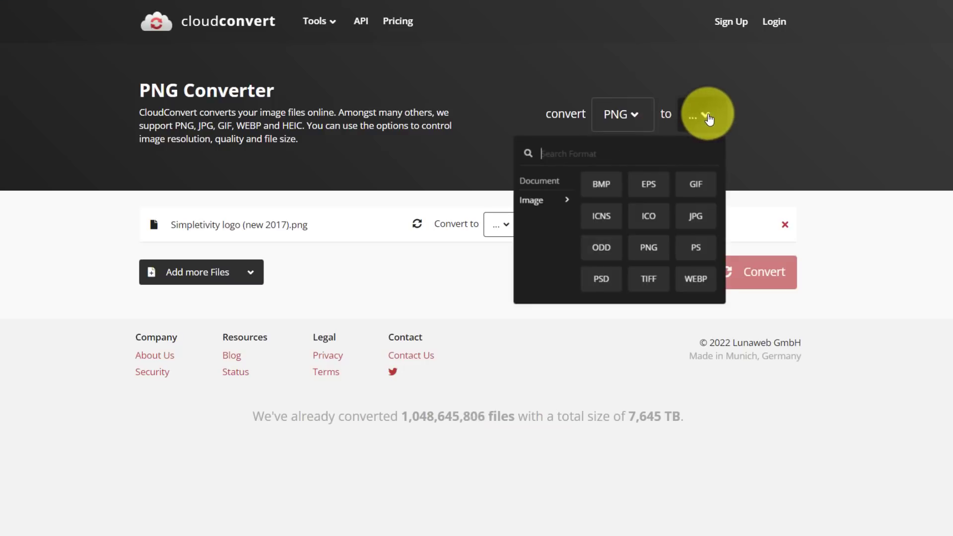
{"action": "left_click", "coordinate": [697, 279]}
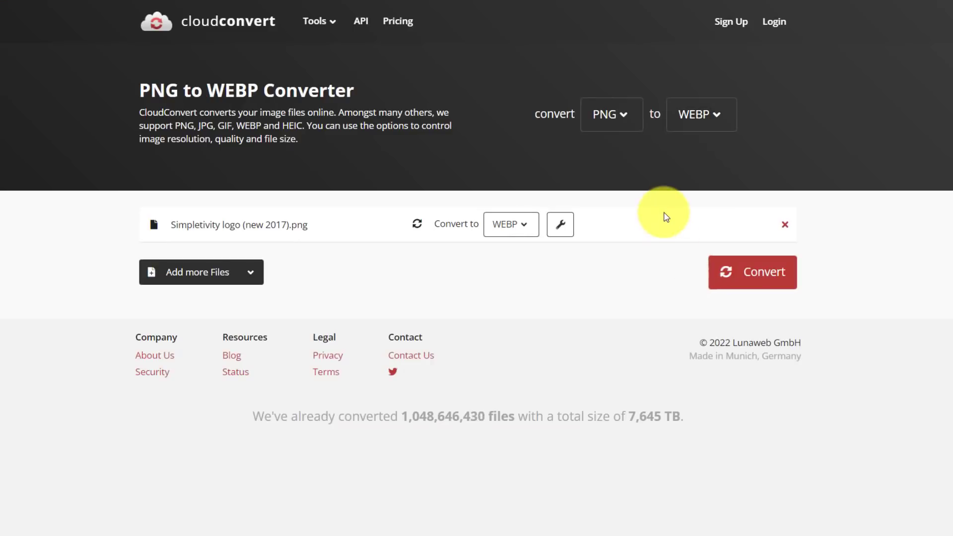
{"action": "left_click", "coordinate": [560, 225]}
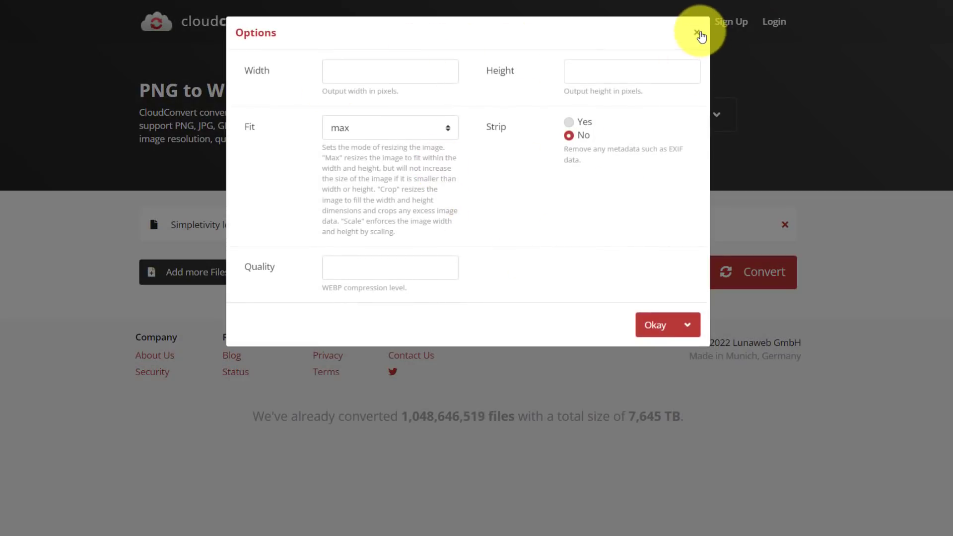
{"action": "left_click", "coordinate": [697, 32]}
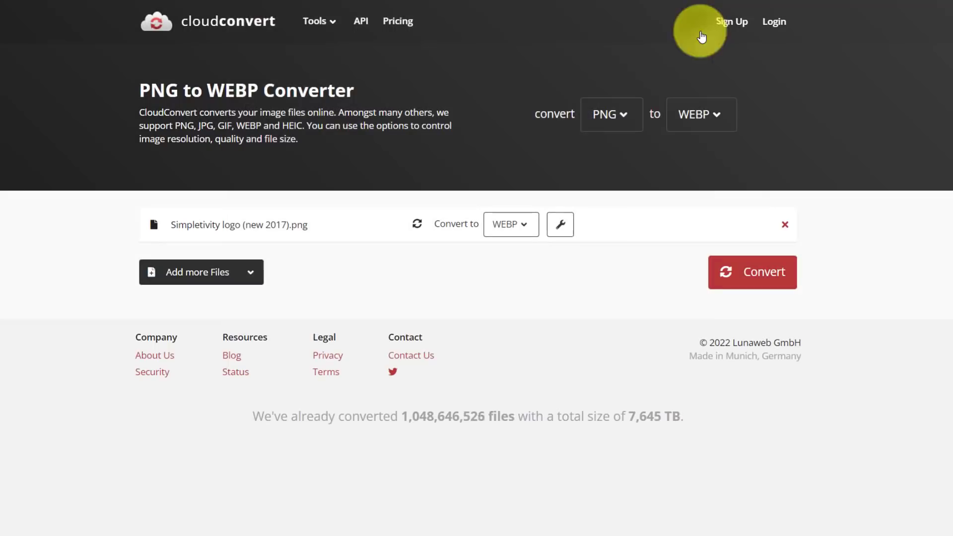
- Convert the logo to WEBP and close the converted image preview
{"action": "left_click", "coordinate": [736, 279]}
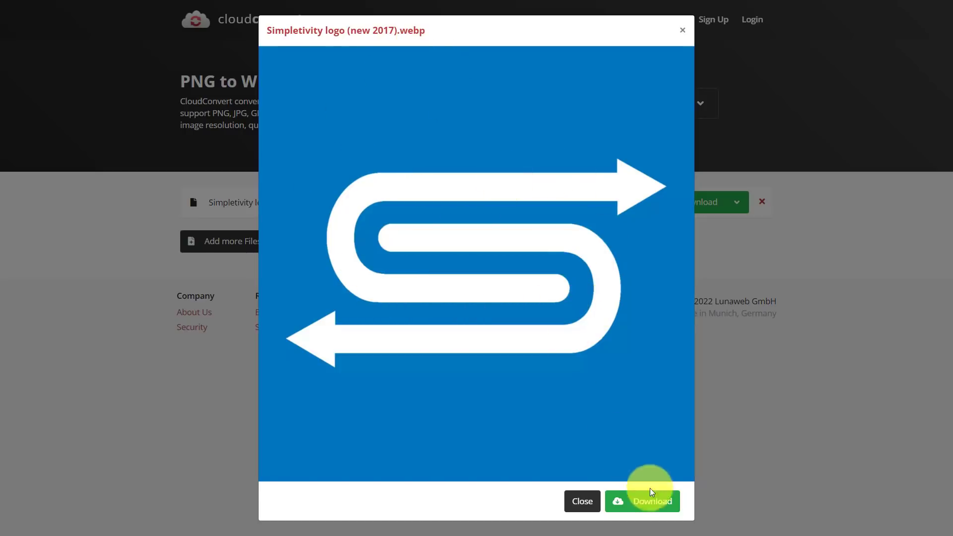
{"action": "left_click", "coordinate": [582, 501]}
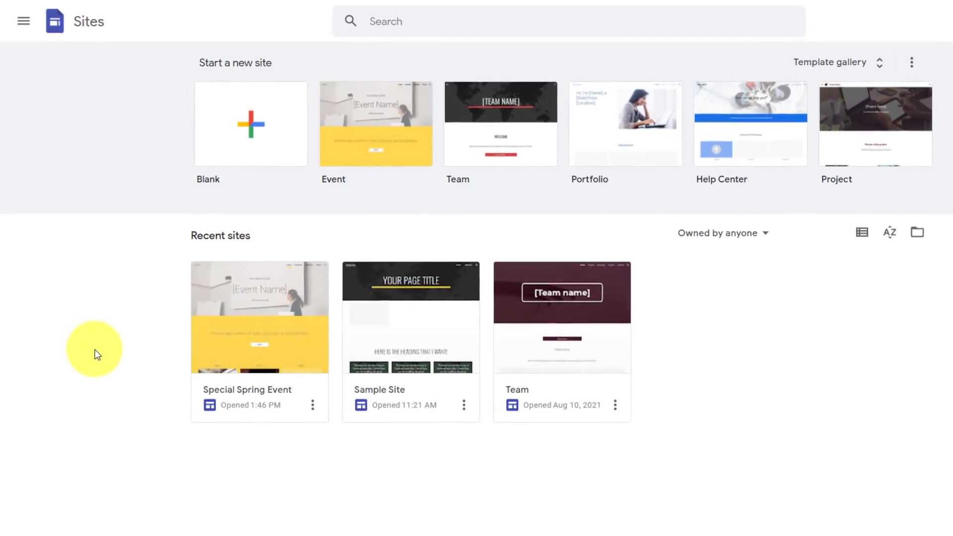
- Open the Special Spring Event site from the Recent sites list
{"action": "left_click", "coordinate": [252, 340]}
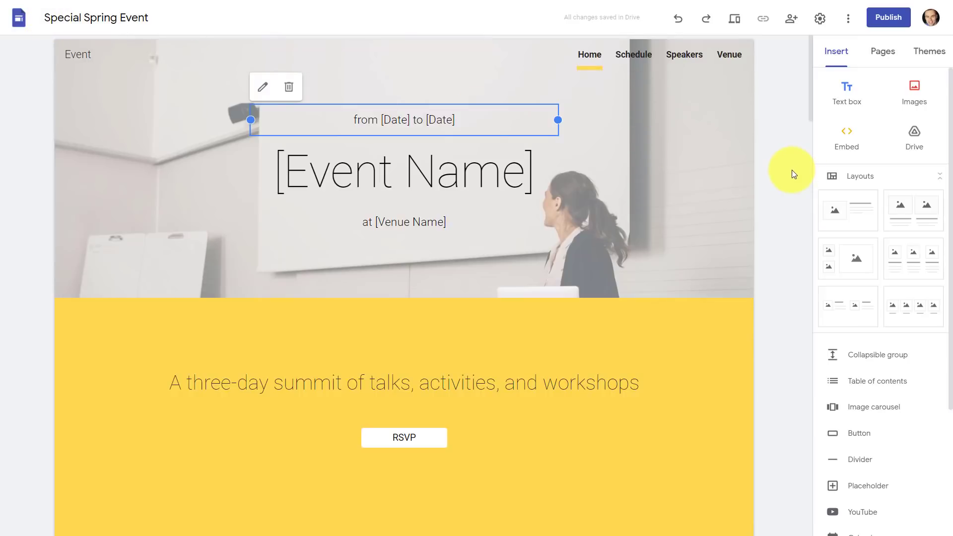
{"action": "scroll", "coordinate": [791, 170], "scroll_direction": "down", "scroll_amount": 9}
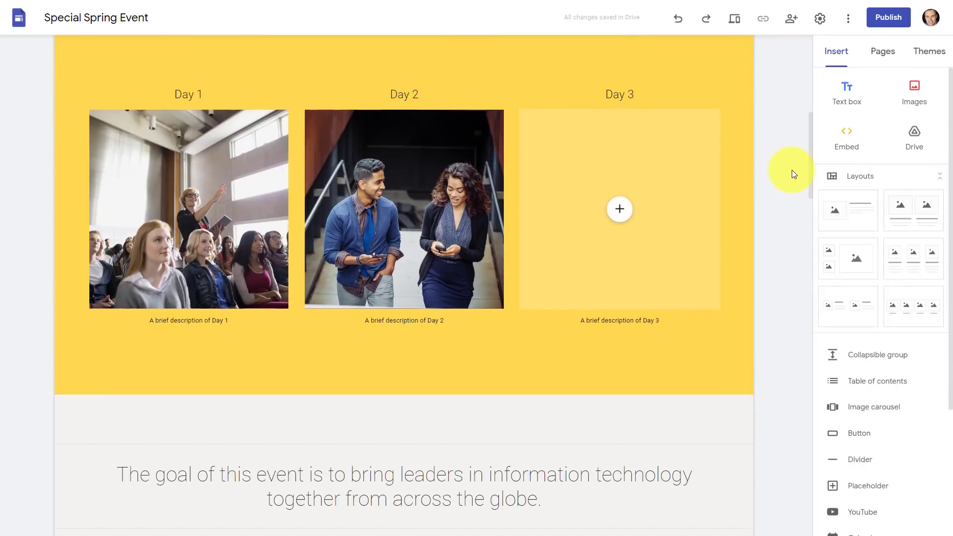
{"action": "scroll", "coordinate": [792, 170], "scroll_direction": "down", "scroll_amount": 8}
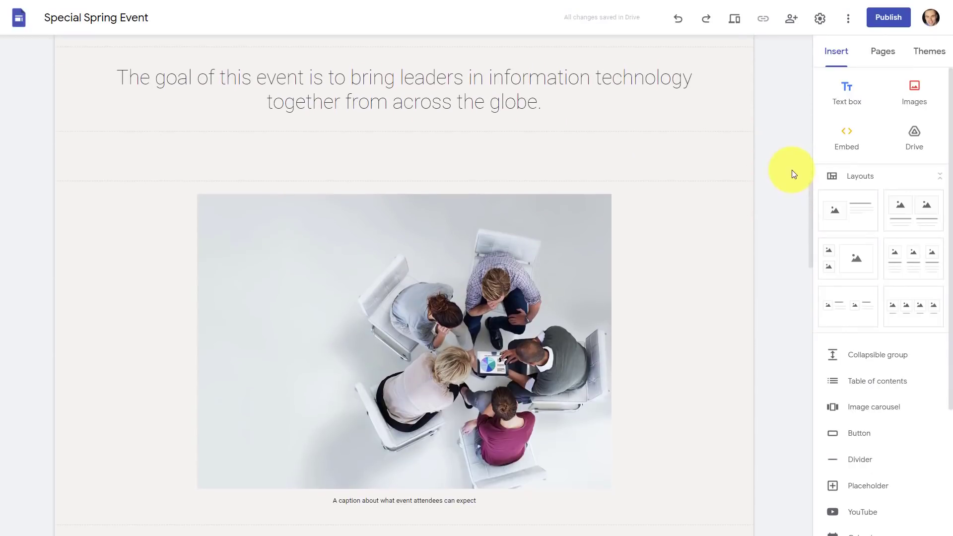
{"action": "scroll", "coordinate": [792, 170], "scroll_direction": "up", "scroll_amount": 3}
{"action": "left_click", "coordinate": [404, 229]}
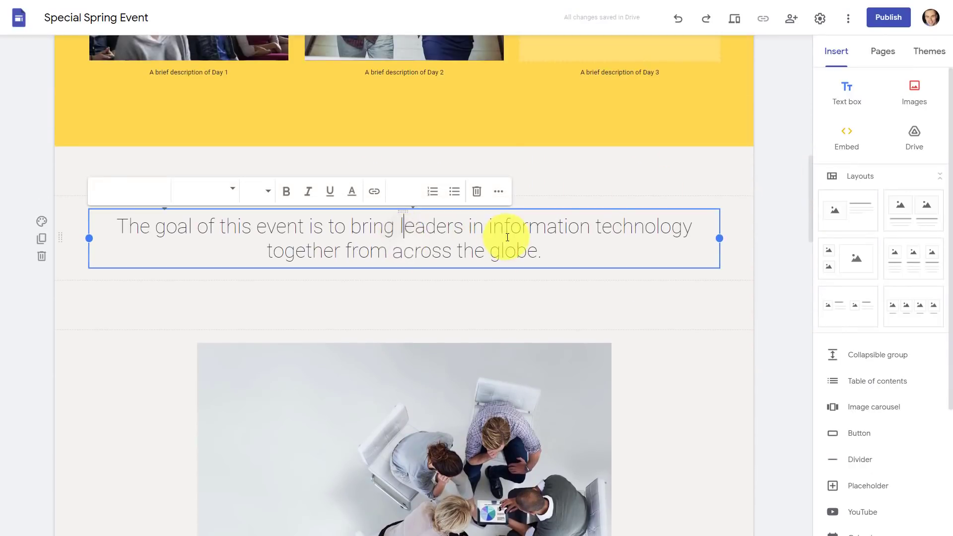
{"action": "scroll", "coordinate": [507, 237], "scroll_direction": "up", "scroll_amount": 13}
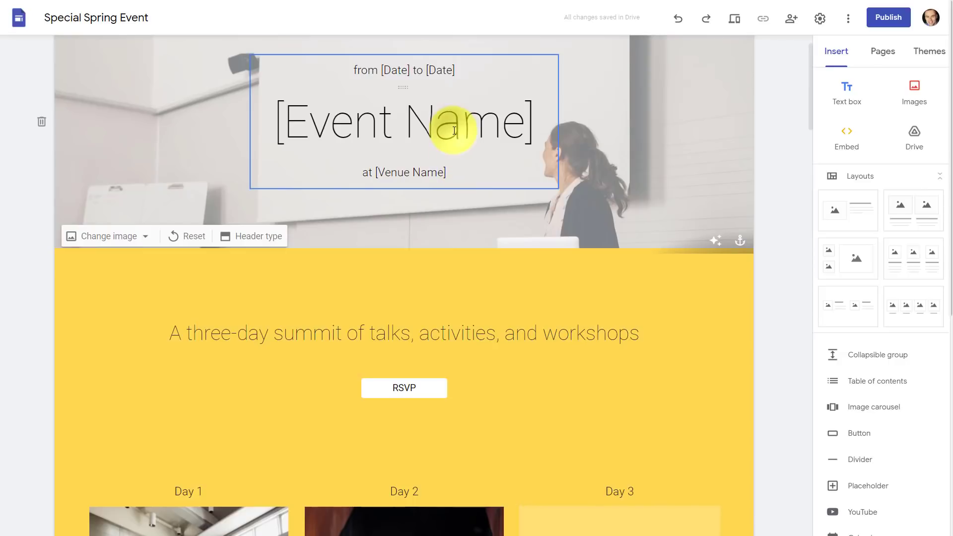
- Replace the [Event Name] title with 'Special Event'
{"action": "left_click", "coordinate": [454, 130]}
{"action": "triple_click", "coordinate": [467, 130]}
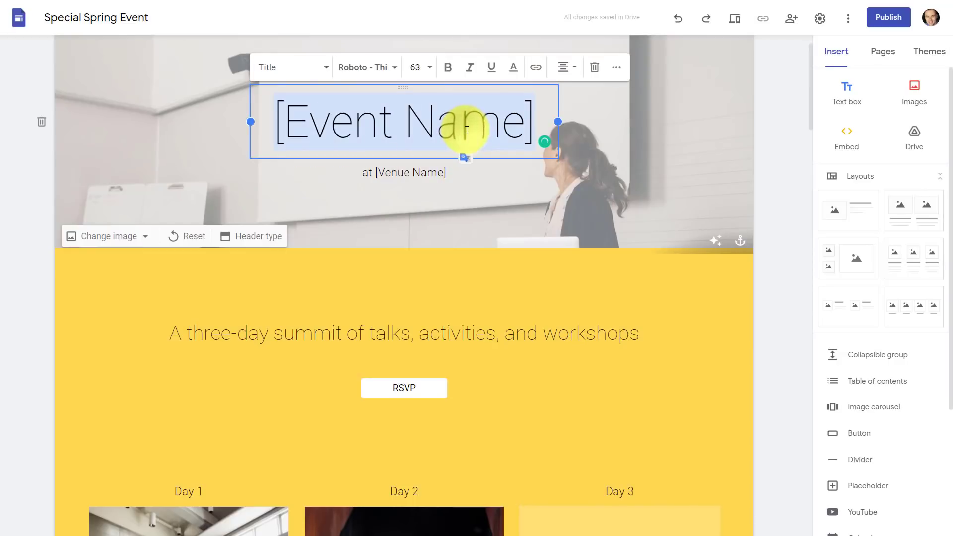
{"action": "type", "text": "Special "}
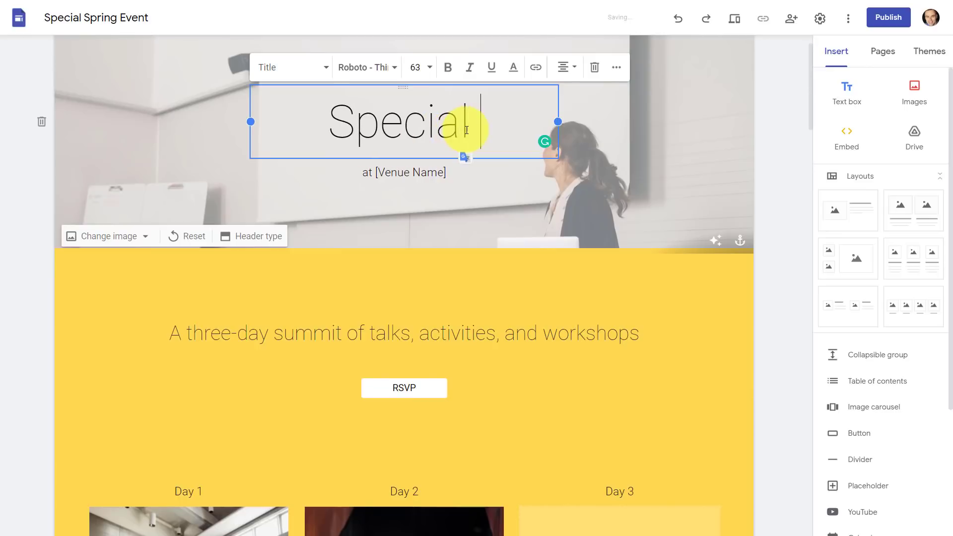
{"action": "type", "text": "Event"}
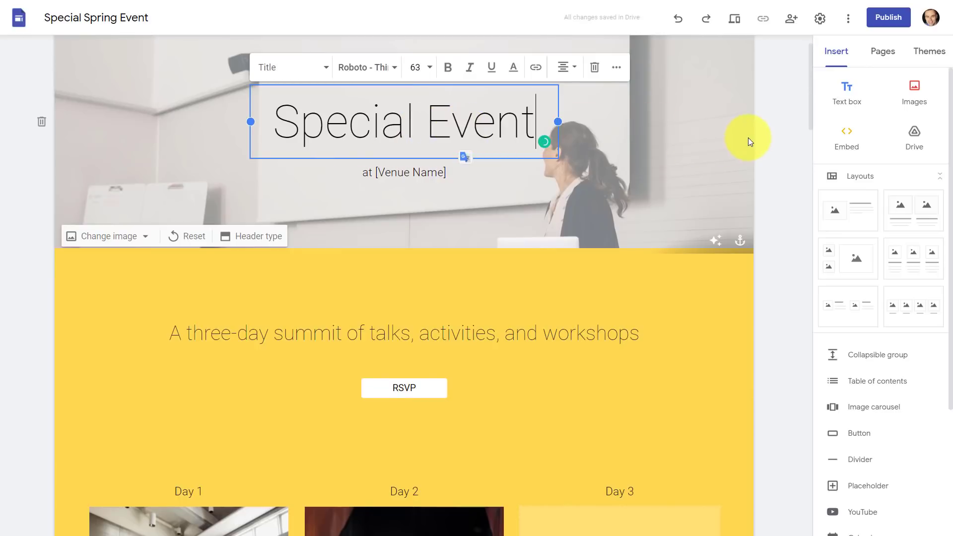
{"action": "left_click", "coordinate": [785, 132]}
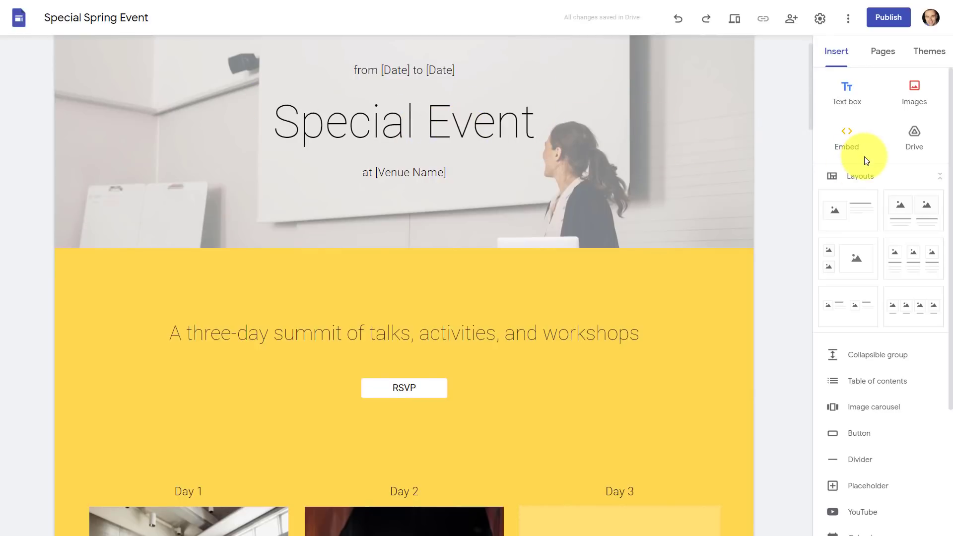
{"action": "scroll", "coordinate": [870, 274], "scroll_direction": "down", "scroll_amount": 4}
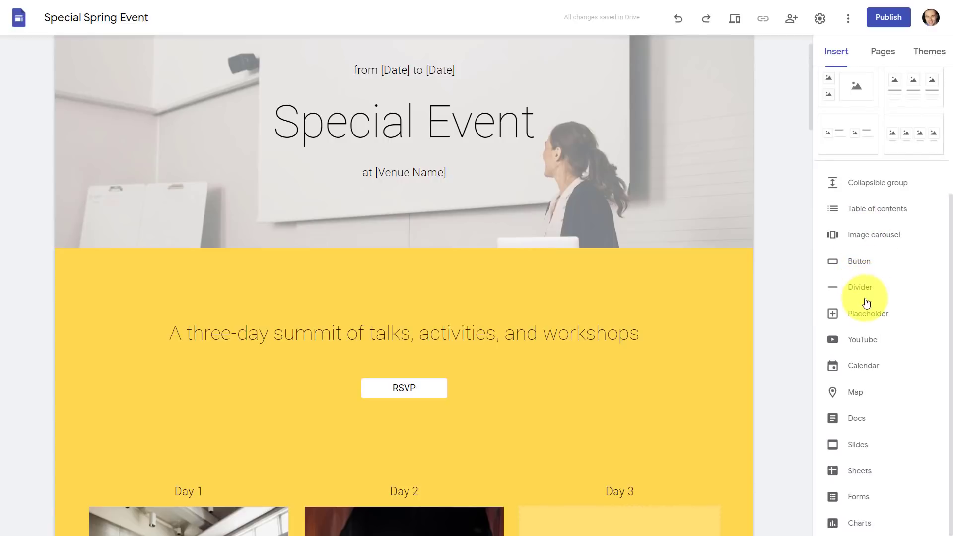
{"action": "scroll", "coordinate": [866, 301], "scroll_direction": "up", "scroll_amount": 3}
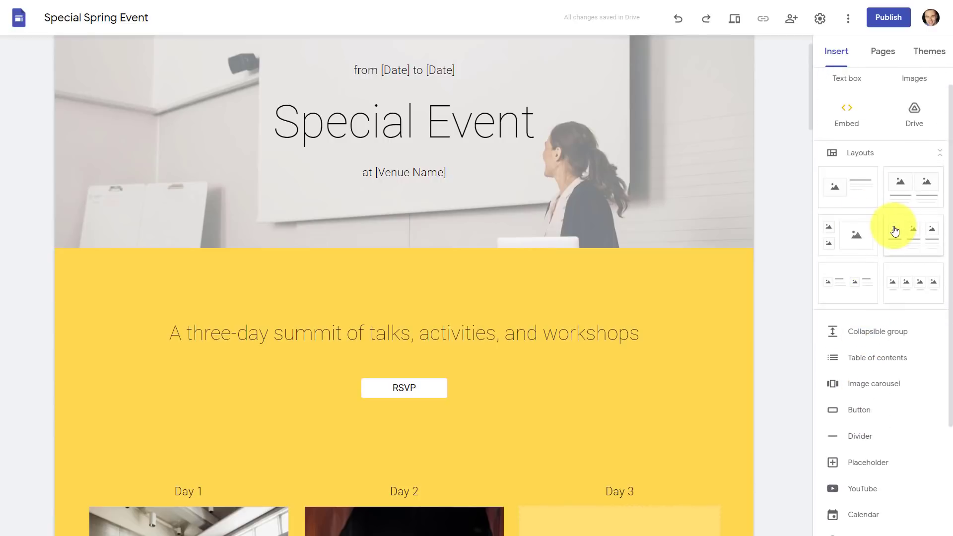
- Check the site's page list, then return to the Insert panel
{"action": "left_click", "coordinate": [884, 53]}
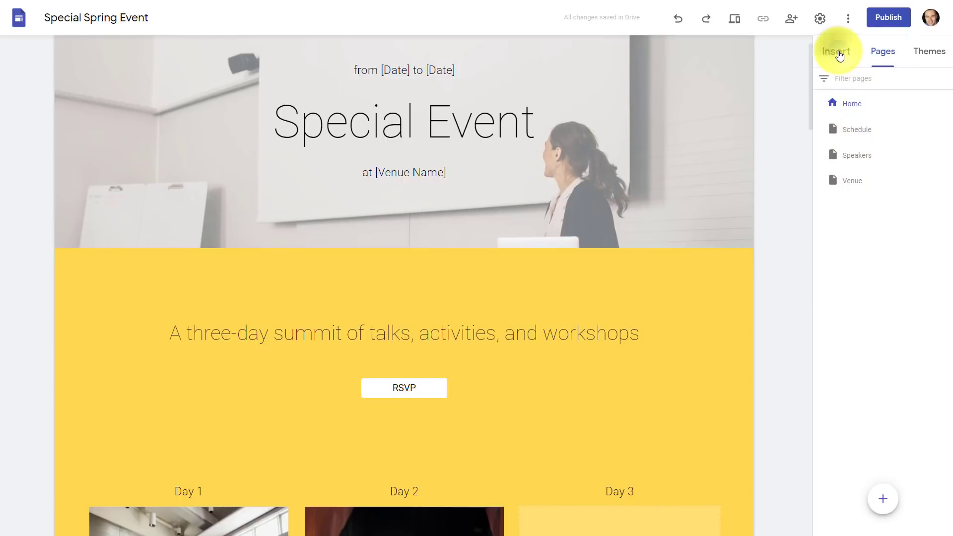
{"action": "left_click", "coordinate": [838, 53]}
{"action": "scroll", "coordinate": [782, 193], "scroll_direction": "up", "scroll_amount": 1}
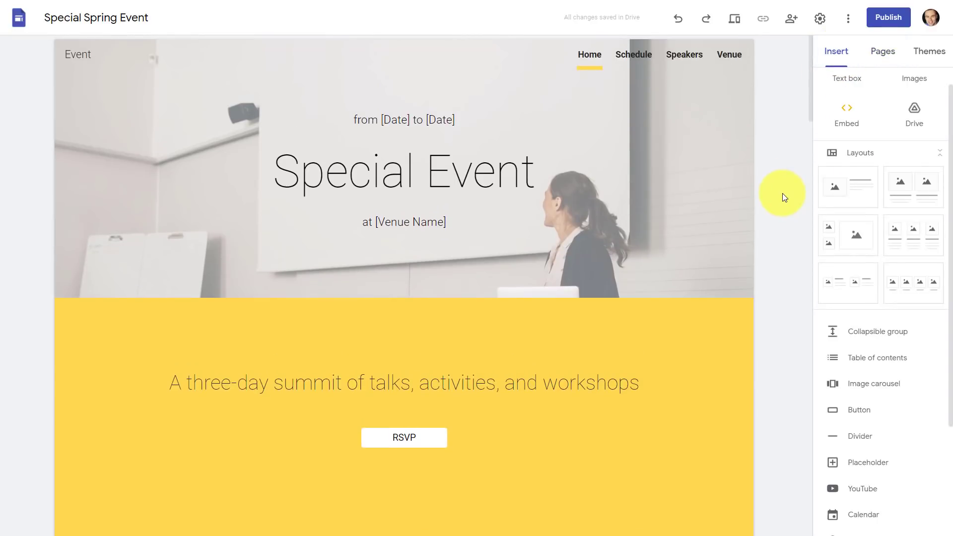
{"action": "scroll", "coordinate": [783, 193], "scroll_direction": "down", "scroll_amount": 12}
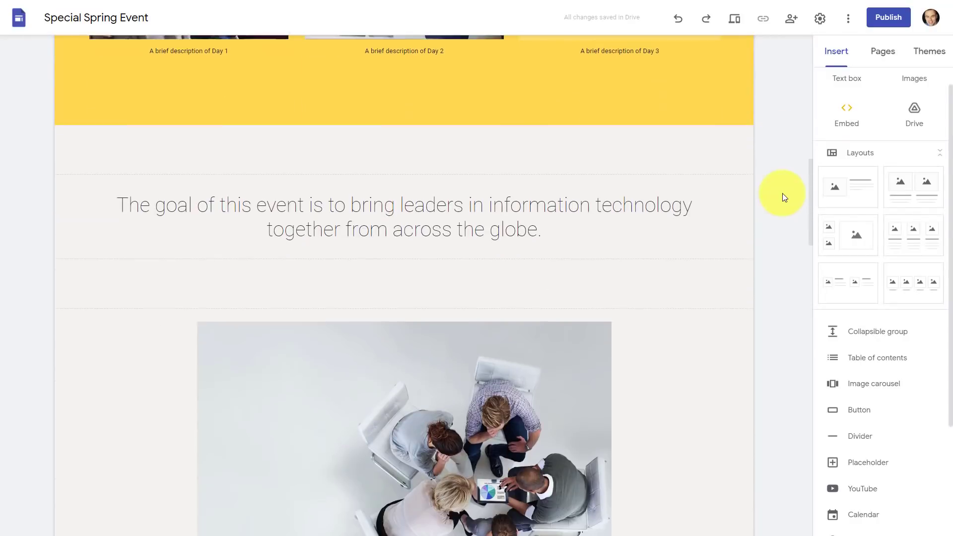
{"action": "scroll", "coordinate": [783, 193], "scroll_direction": "down", "scroll_amount": 12}
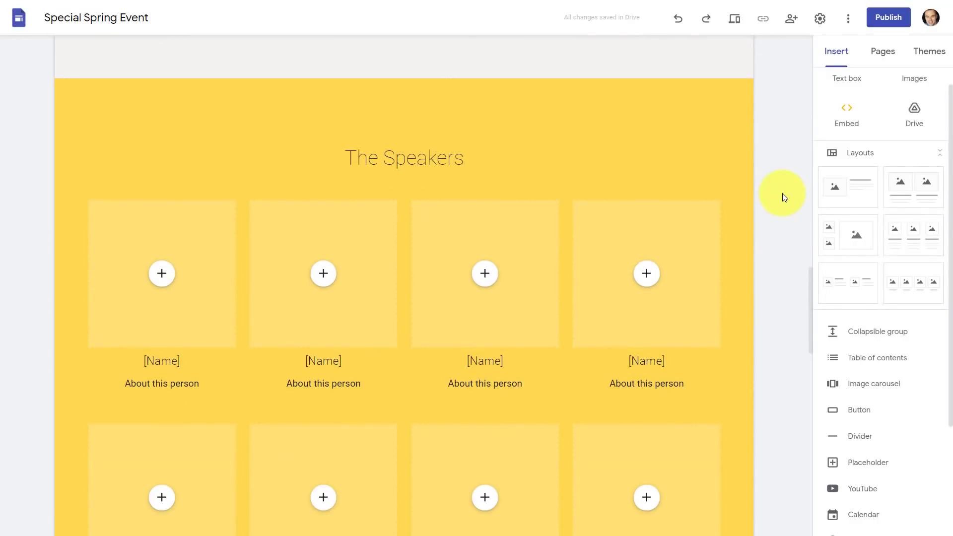
{"action": "scroll", "coordinate": [783, 196], "scroll_direction": "down", "scroll_amount": 2}
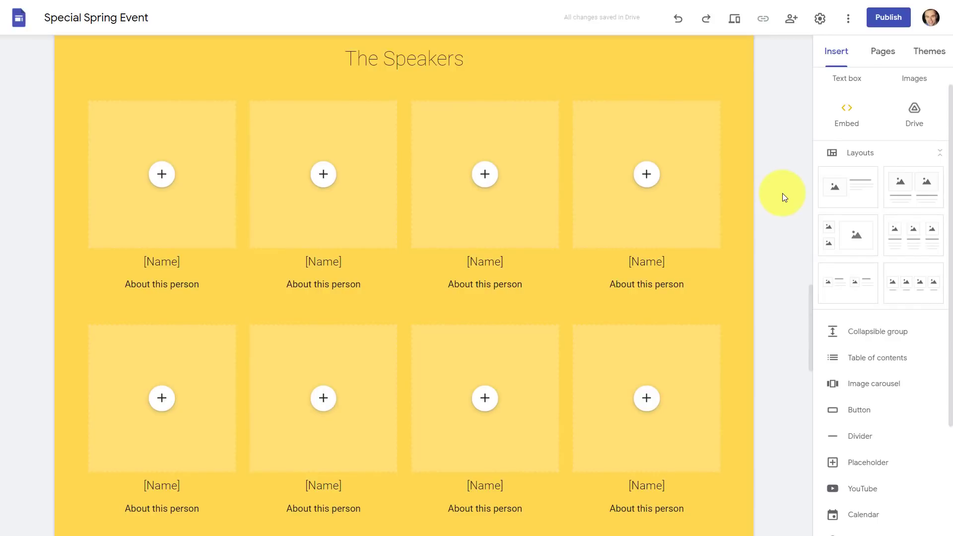
{"action": "scroll", "coordinate": [783, 196], "scroll_direction": "up", "scroll_amount": 14}
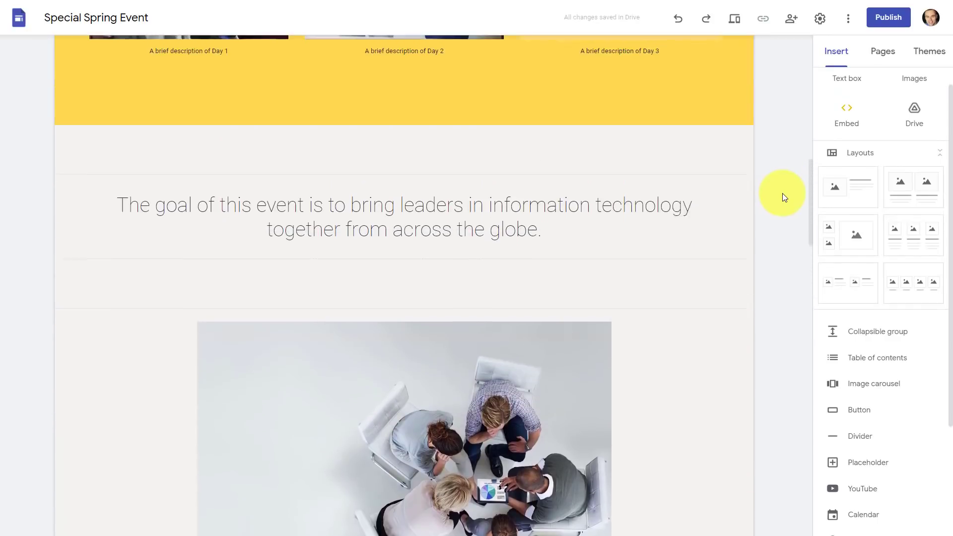
{"action": "scroll", "coordinate": [783, 196], "scroll_direction": "up", "scroll_amount": 9}
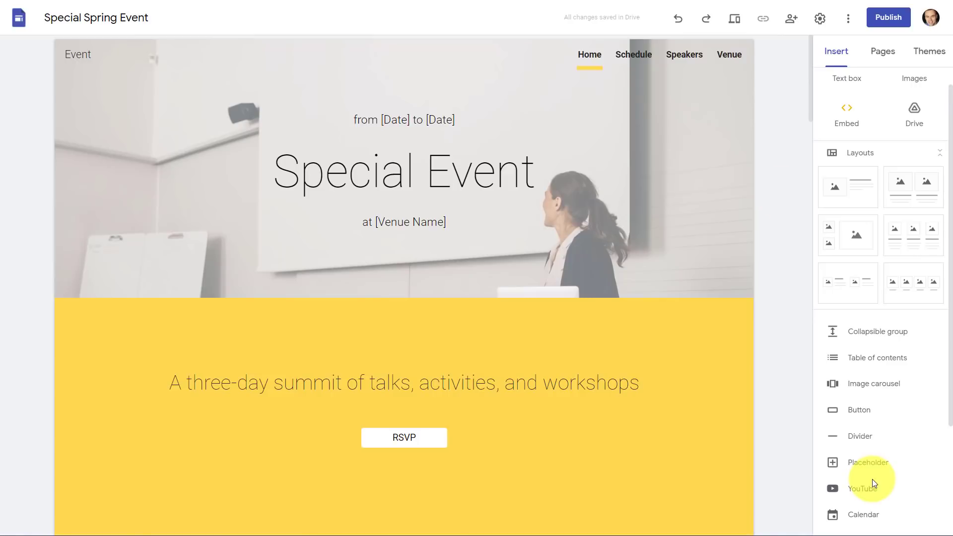
{"action": "scroll", "coordinate": [872, 479], "scroll_direction": "down", "scroll_amount": 5}
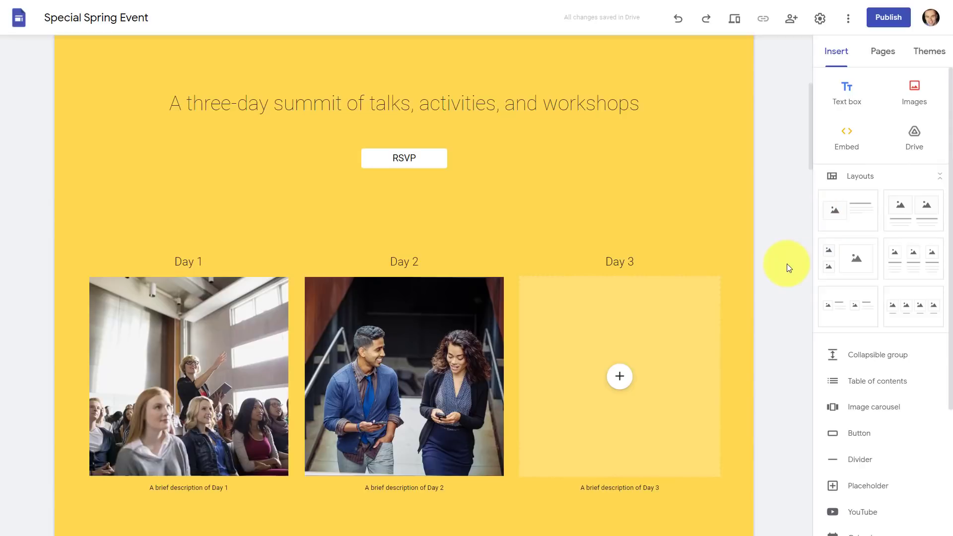
- Fill the empty Day 3 image box with the man's headshot from Google Drive
{"action": "left_click", "coordinate": [622, 381]}
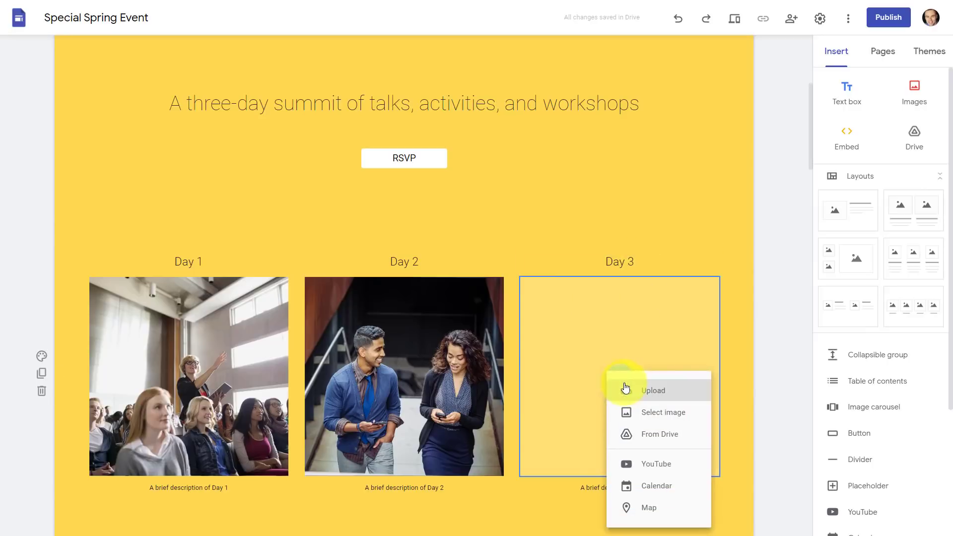
{"action": "left_click", "coordinate": [664, 414]}
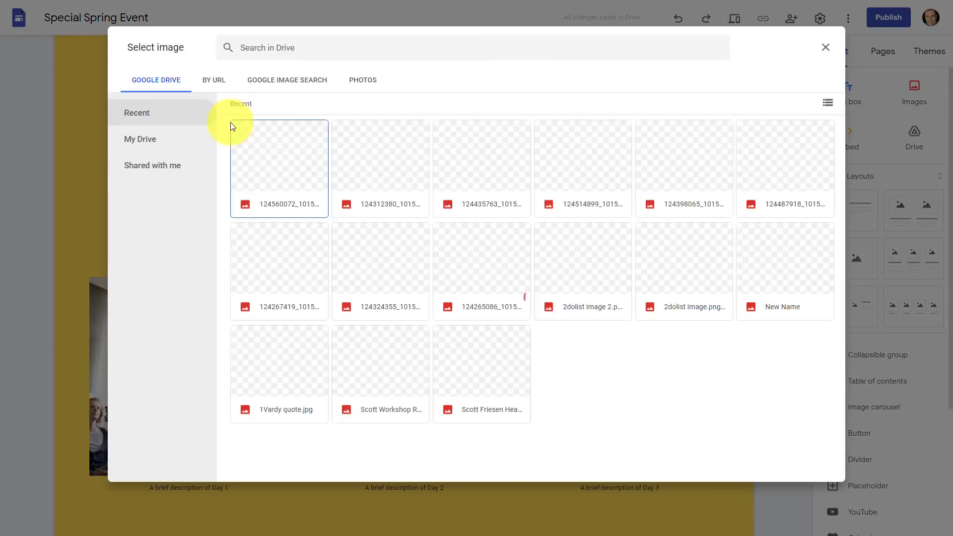
{"action": "double_click", "coordinate": [485, 362]}
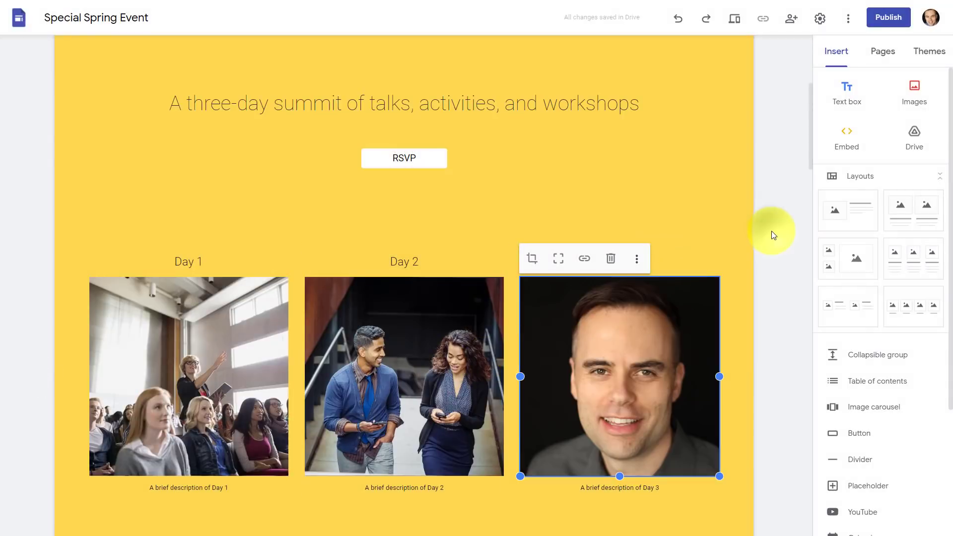
{"action": "left_click", "coordinate": [771, 231]}
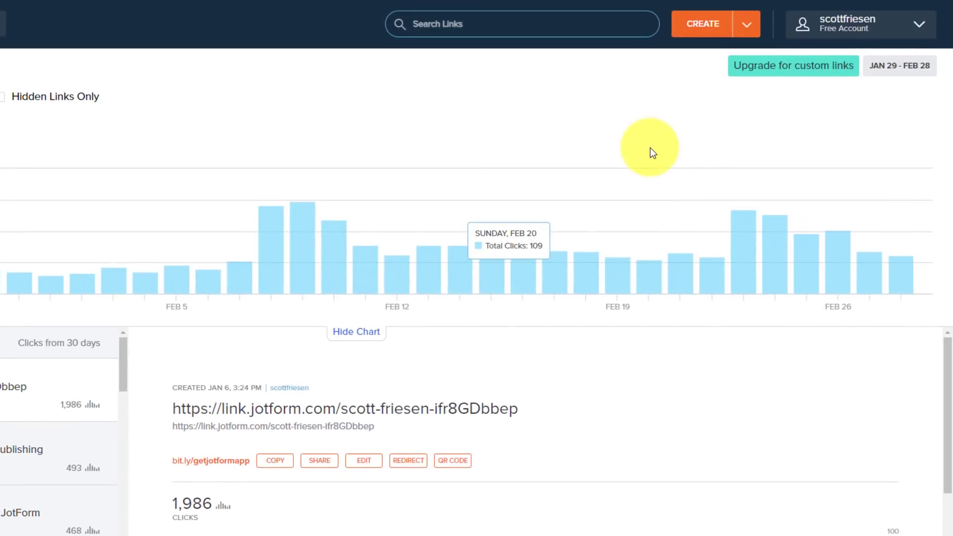
- Shorten the pasted simpletivity blog post URL into a new Bitly link, bit.ly/3BYcvnq
{"action": "left_click", "coordinate": [701, 25]}
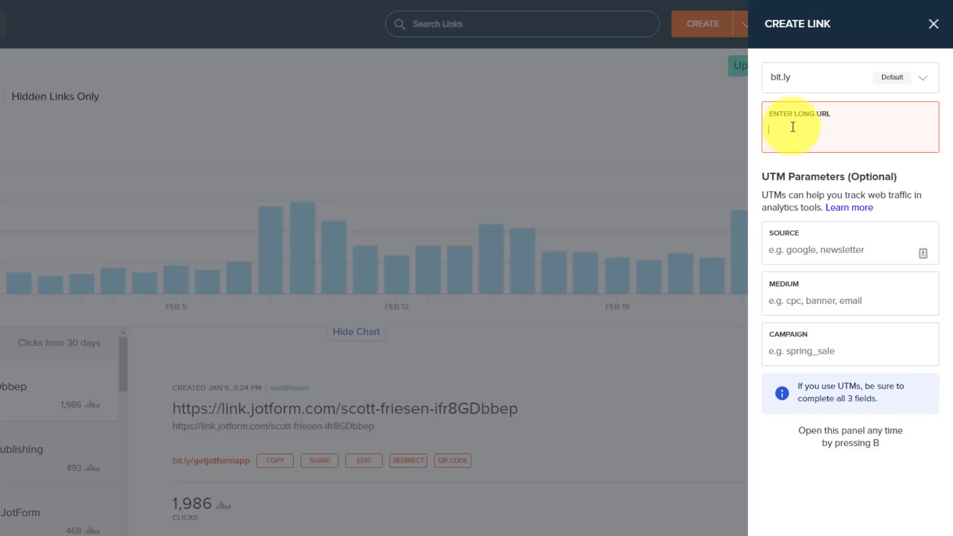
{"action": "type", "text": "https://www.simpletivity.com/blog/7-free-chrome-extensions-for-your-most-productive-year-yet"}
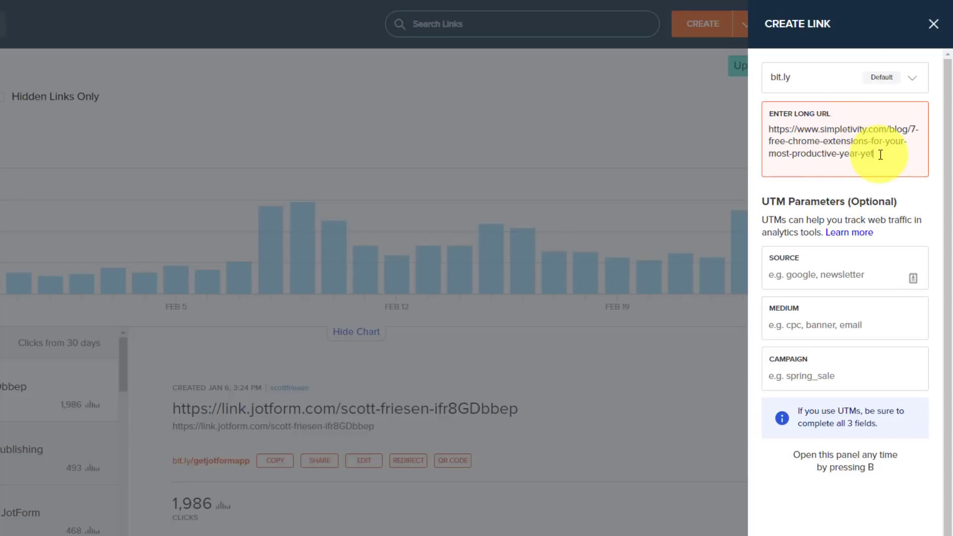
{"action": "key", "text": "Return"}
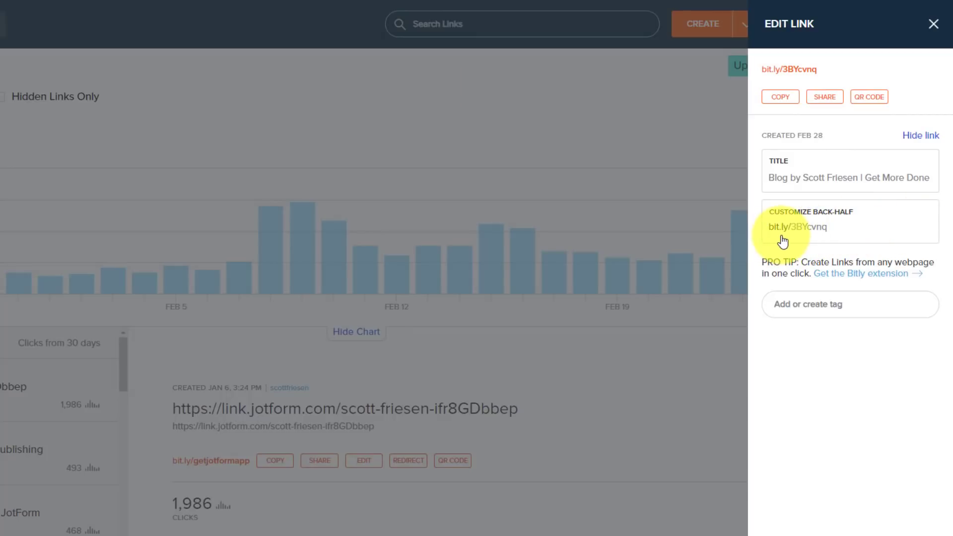
- Change the link's back-half to trychromeaddons, since chromeaddons was taken, and copy the short link
{"action": "left_click", "coordinate": [842, 228]}
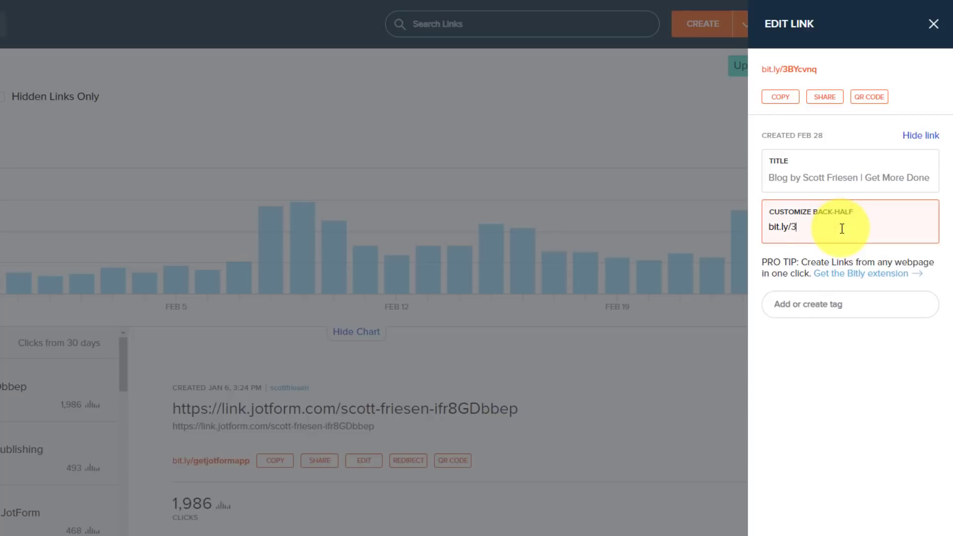
{"action": "key", "text": "BackSpace"}
{"action": "type", "text": "chromeaddons"}
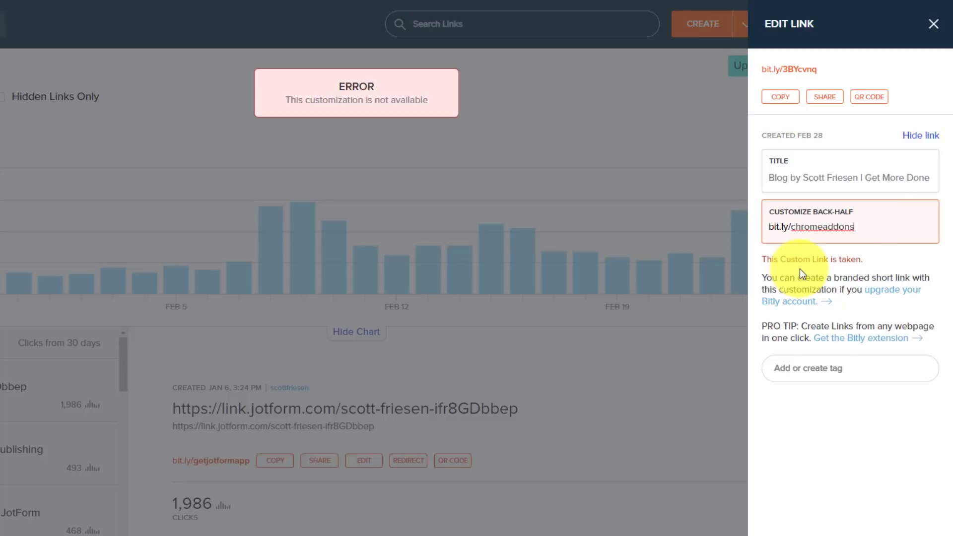
{"action": "left_click", "coordinate": [890, 236]}
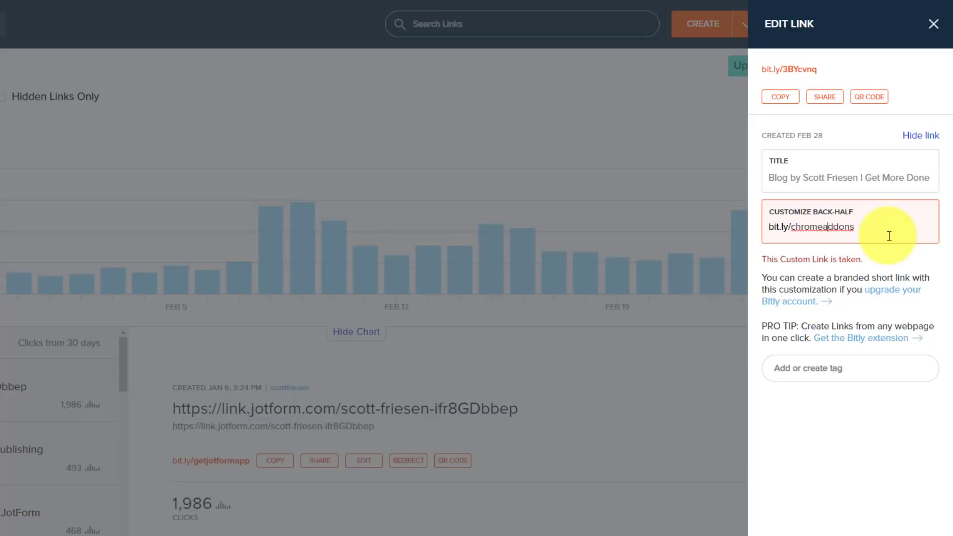
{"action": "type", "text": "try"}
{"action": "key", "text": "Return"}
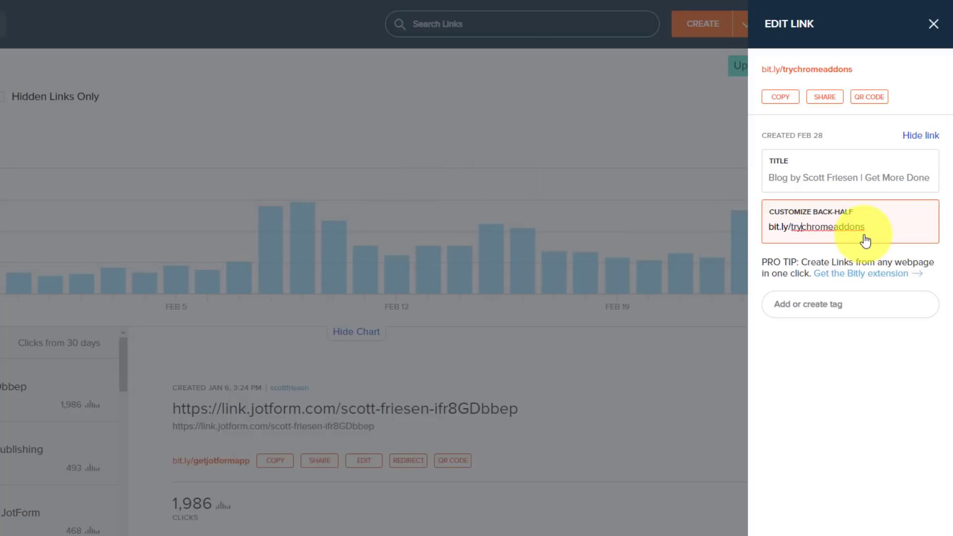
{"action": "left_click", "coordinate": [782, 97]}
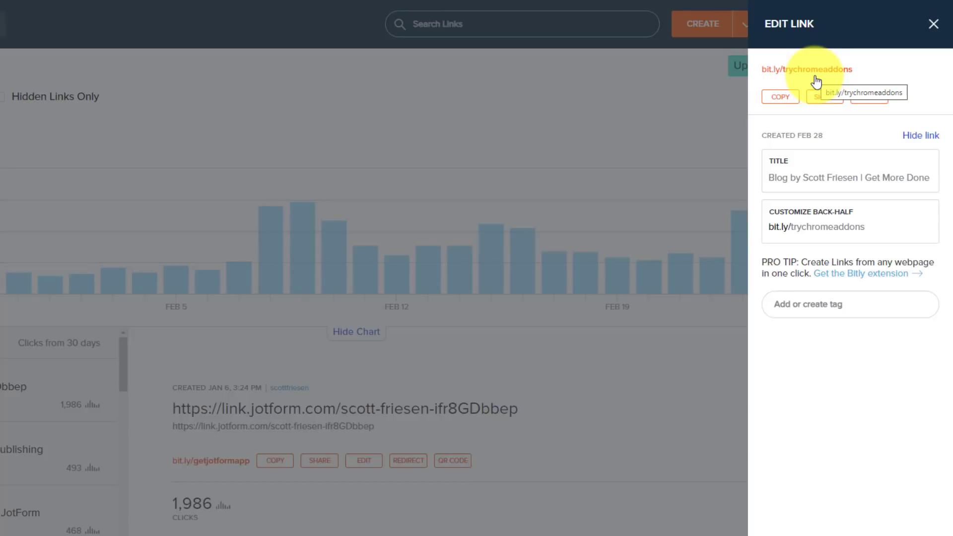
- Close the Edit Link panel in Bitly
{"action": "left_click", "coordinate": [933, 24]}
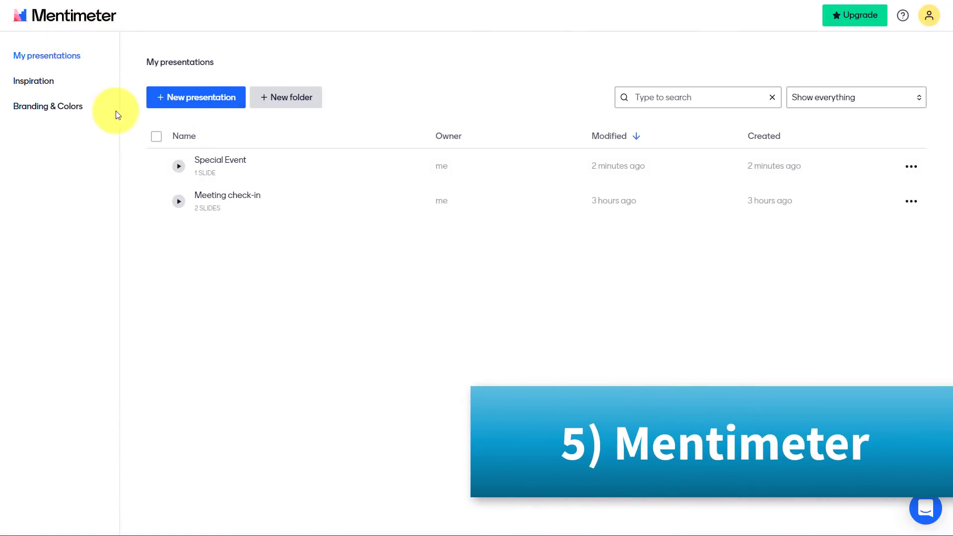
- Open the Special Event presentation and show the question types for its slide
{"action": "left_click", "coordinate": [223, 164]}
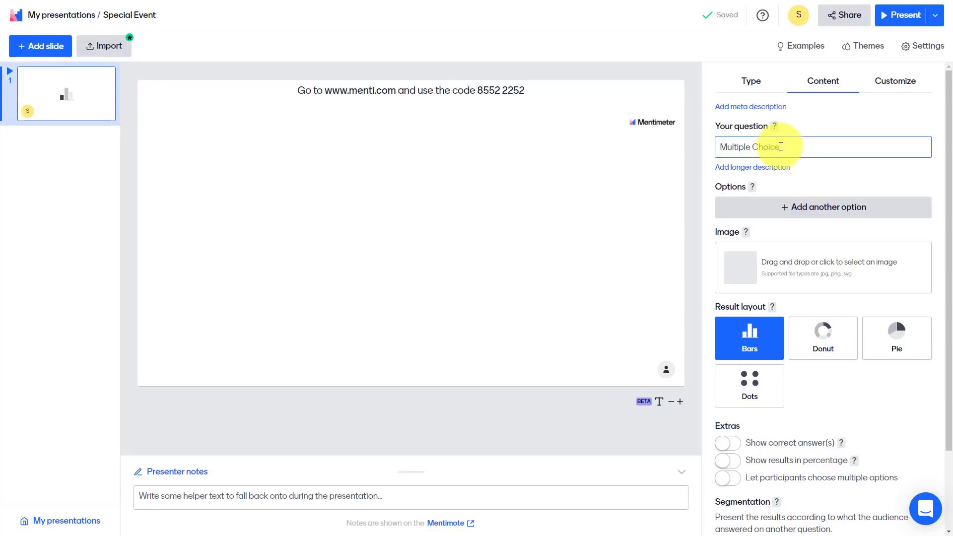
{"action": "left_click", "coordinate": [759, 83]}
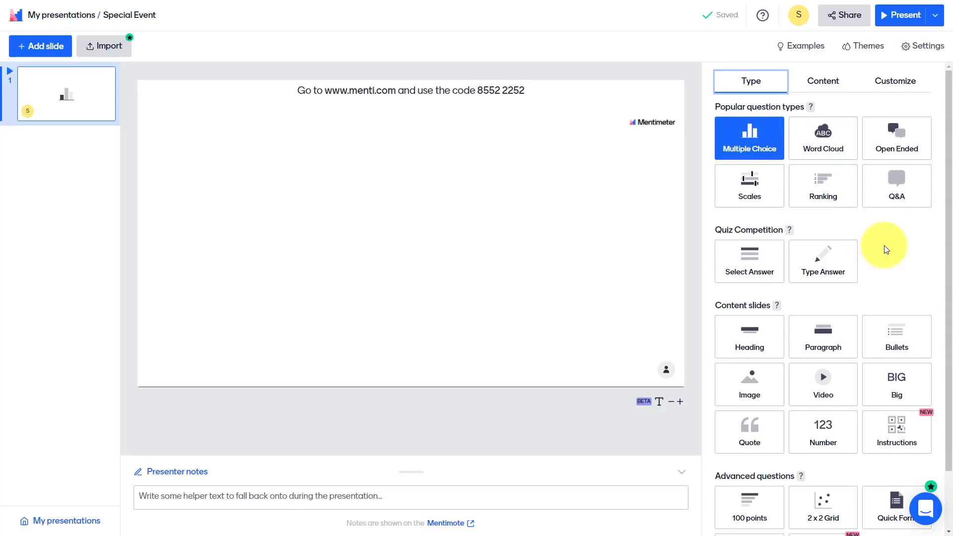
- Make the slide a Multiple Choice question about favorite social media platform, with Facebook as option 1
{"action": "left_click", "coordinate": [752, 141]}
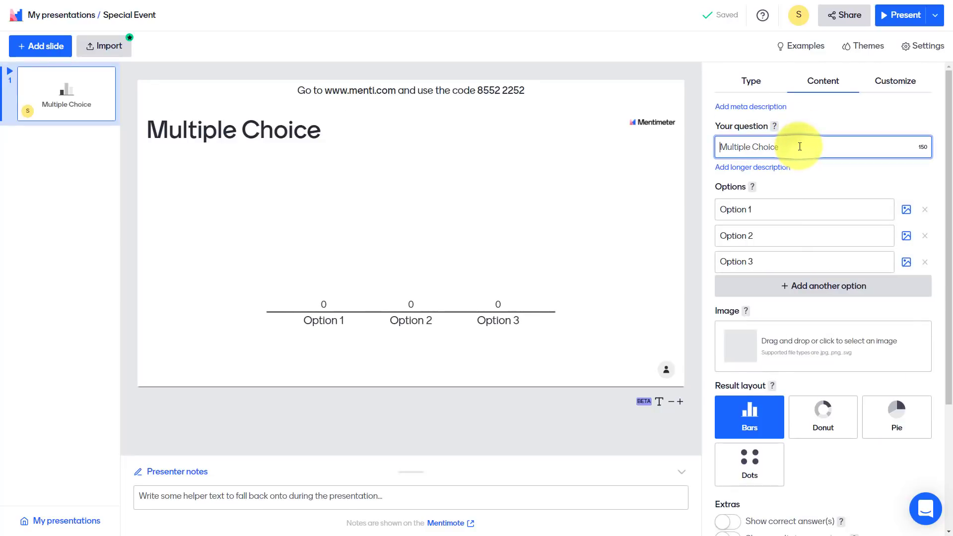
{"action": "type", "text": "Which is you favorite social media"}
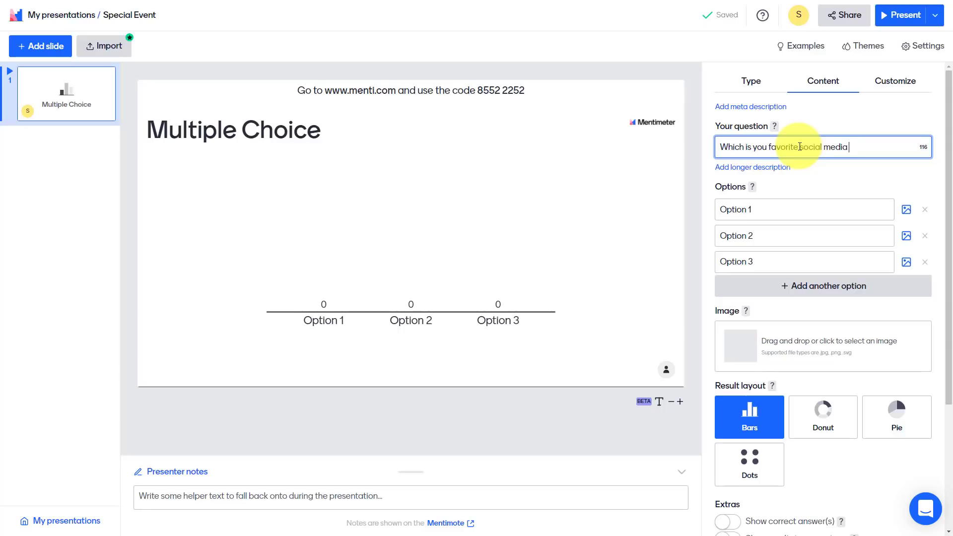
{"action": "type", "text": "platform"}
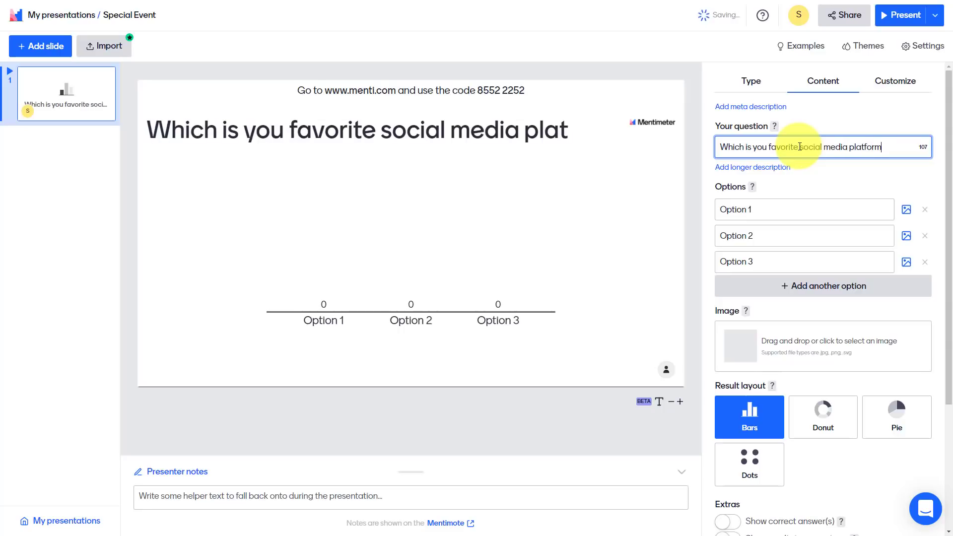
{"action": "type", "text": "?"}
{"action": "left_click", "coordinate": [787, 213]}
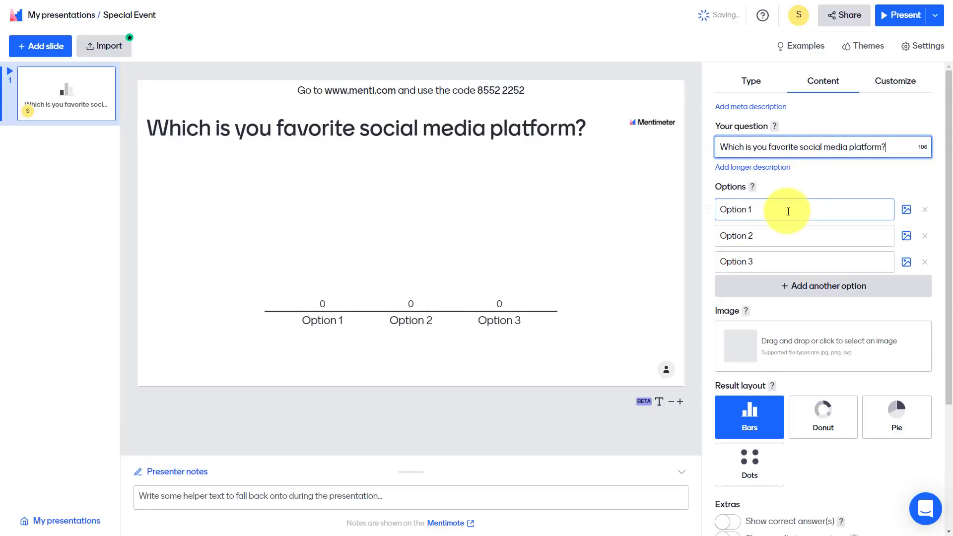
{"action": "type", "text": "Facebook"}
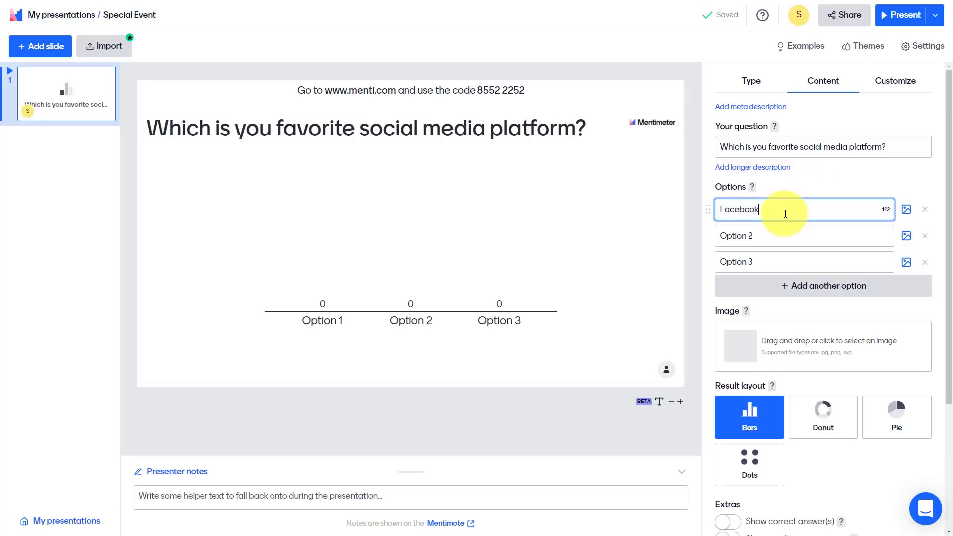
{"action": "key", "text": "Tab"}
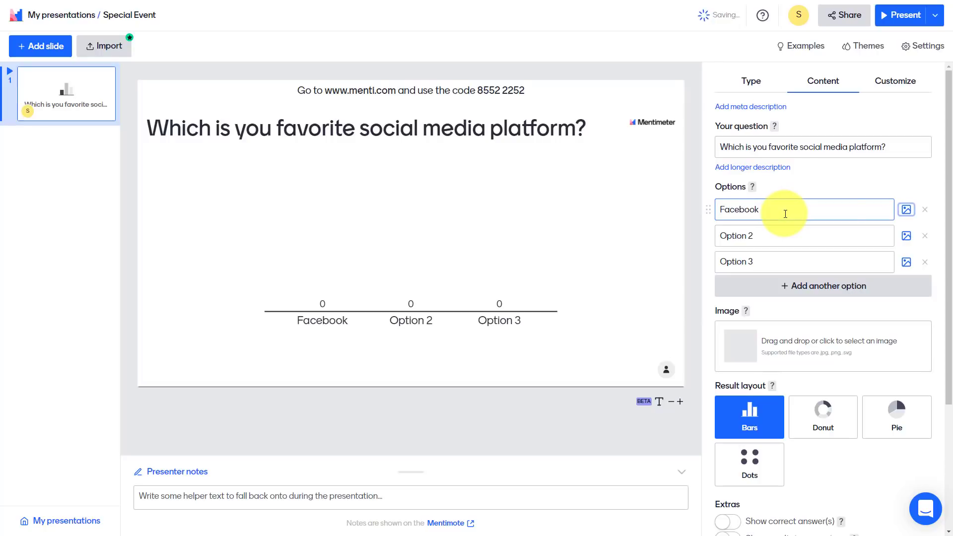
- Add Twitter and YouTube as the second and third options
{"action": "left_click", "coordinate": [811, 243]}
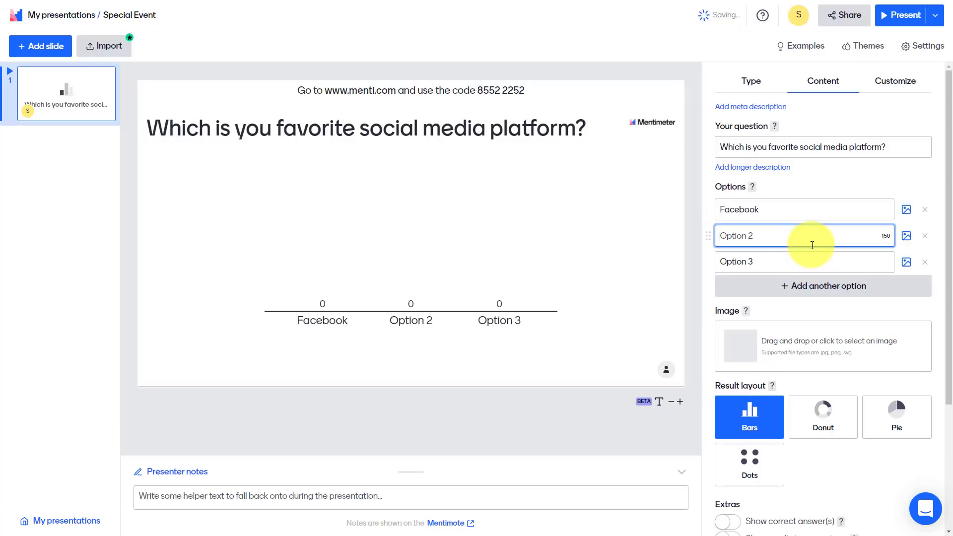
{"action": "type", "text": "Twitter"}
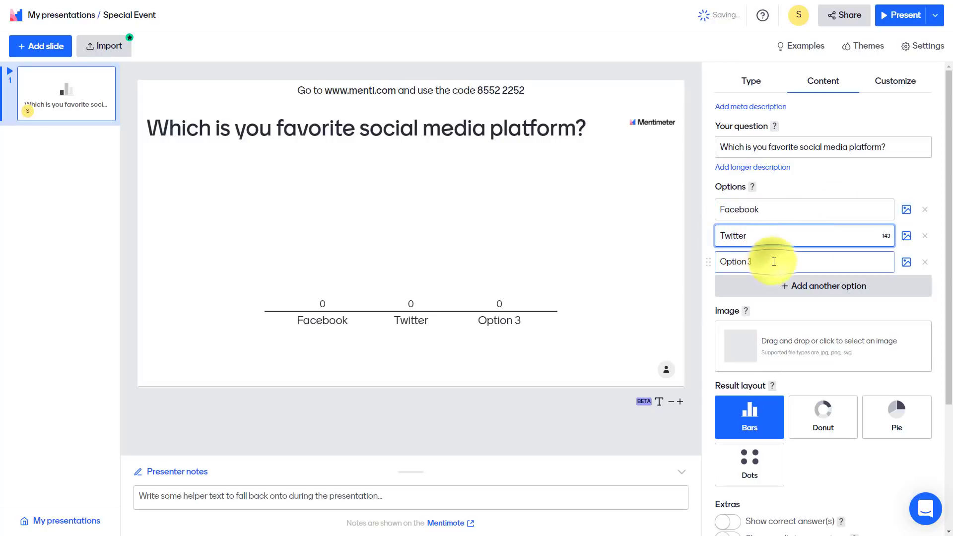
{"action": "left_click", "coordinate": [754, 262]}
{"action": "type", "text": "YouT"}
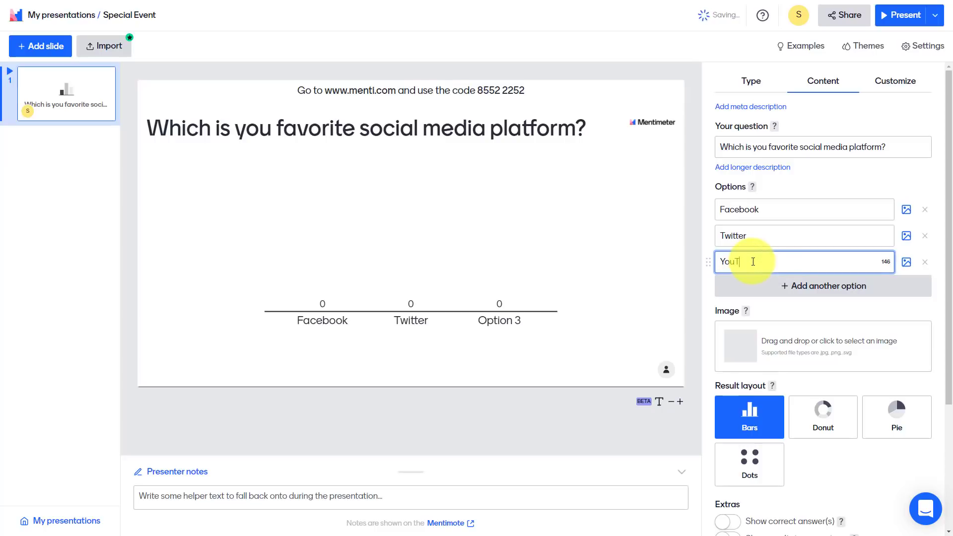
{"action": "type", "text": "ube"}
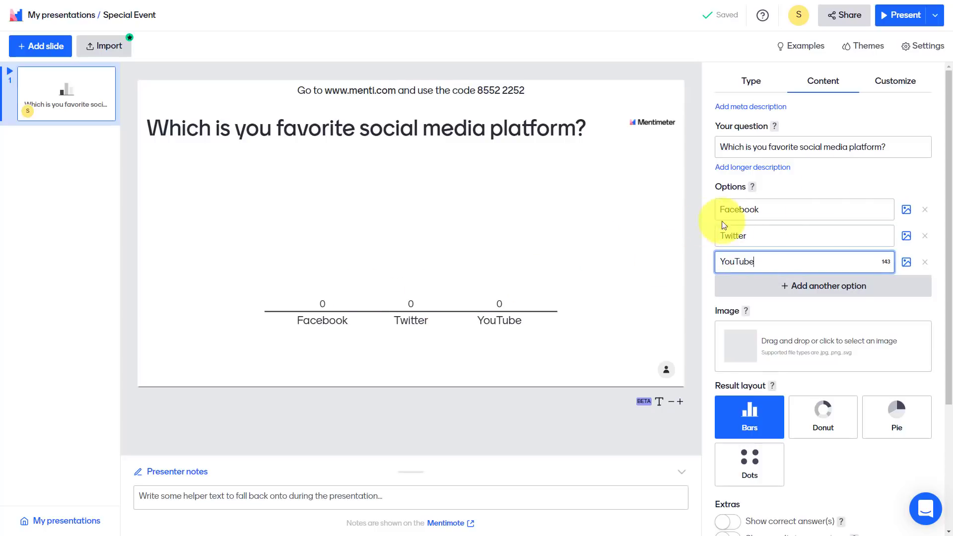
{"action": "left_click", "coordinate": [925, 177]}
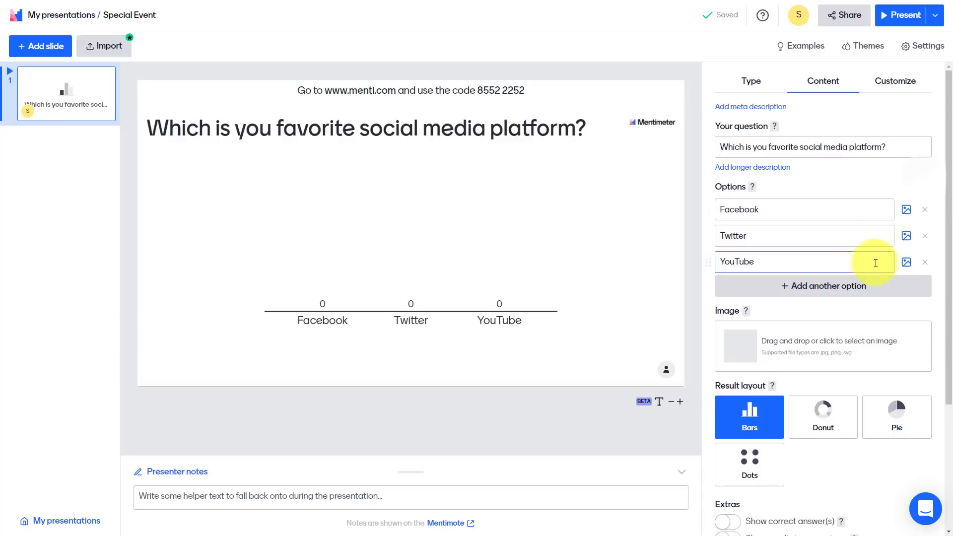
- Correct 'you' to 'your' in the question text
{"action": "scroll", "coordinate": [867, 290], "scroll_direction": "down", "scroll_amount": 1}
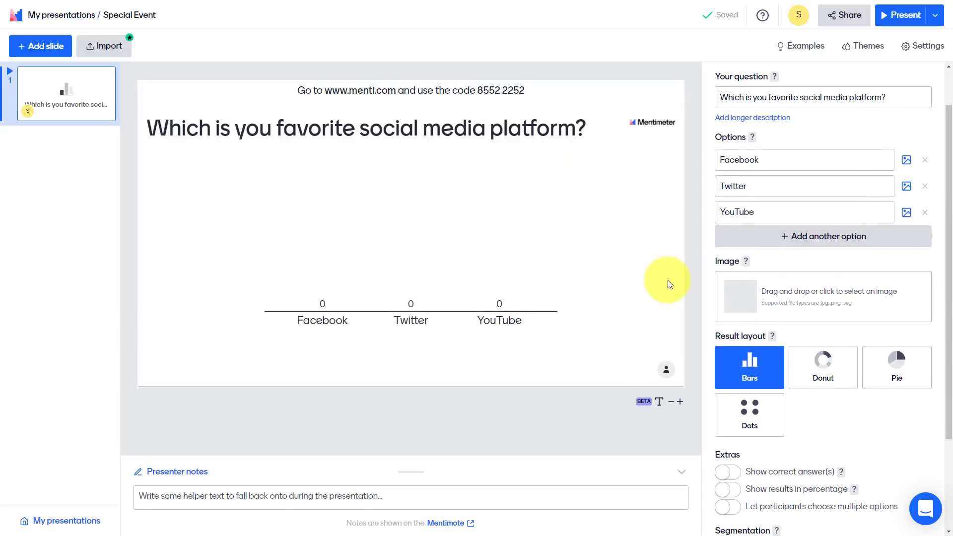
{"action": "scroll", "coordinate": [852, 303], "scroll_direction": "up", "scroll_amount": 1}
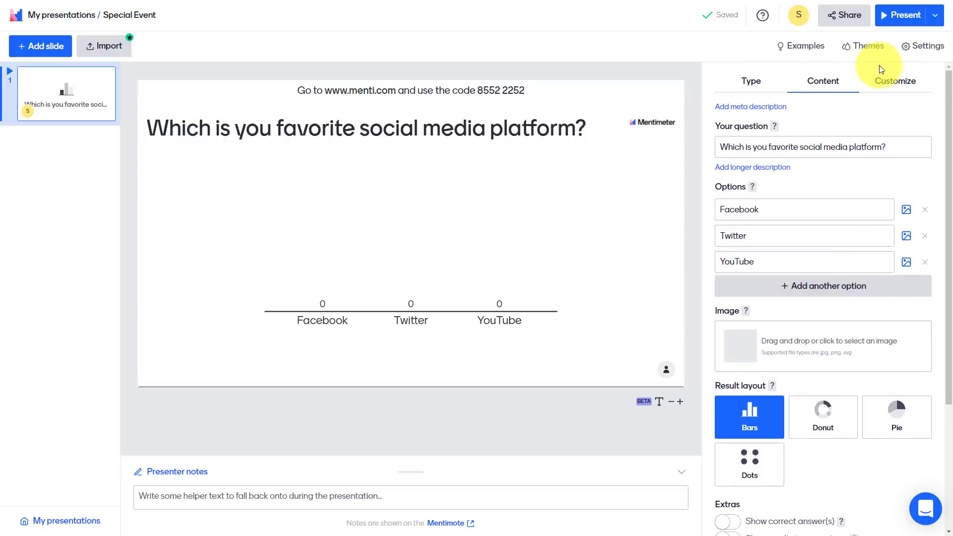
{"action": "left_click", "coordinate": [752, 147]}
{"action": "type", "text": "r"}
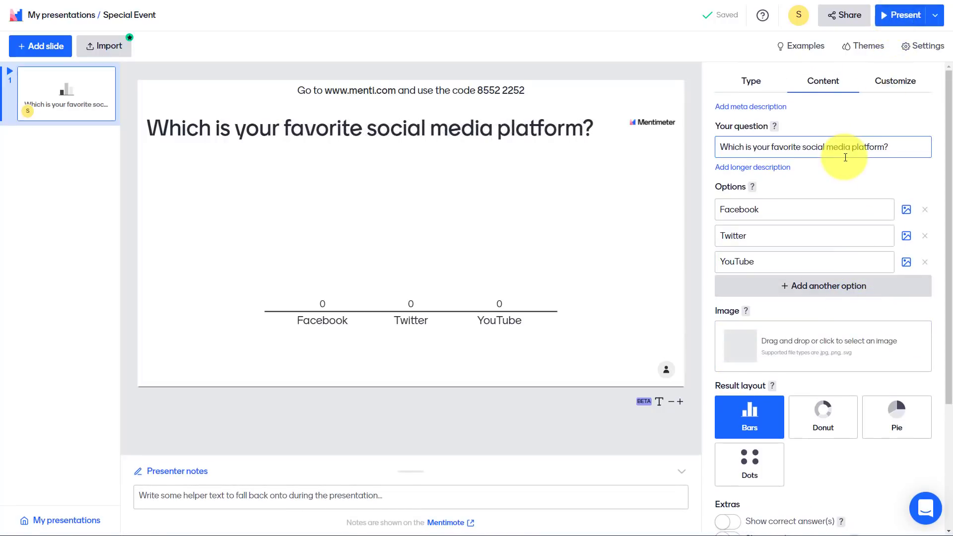
{"action": "left_click", "coordinate": [883, 184]}
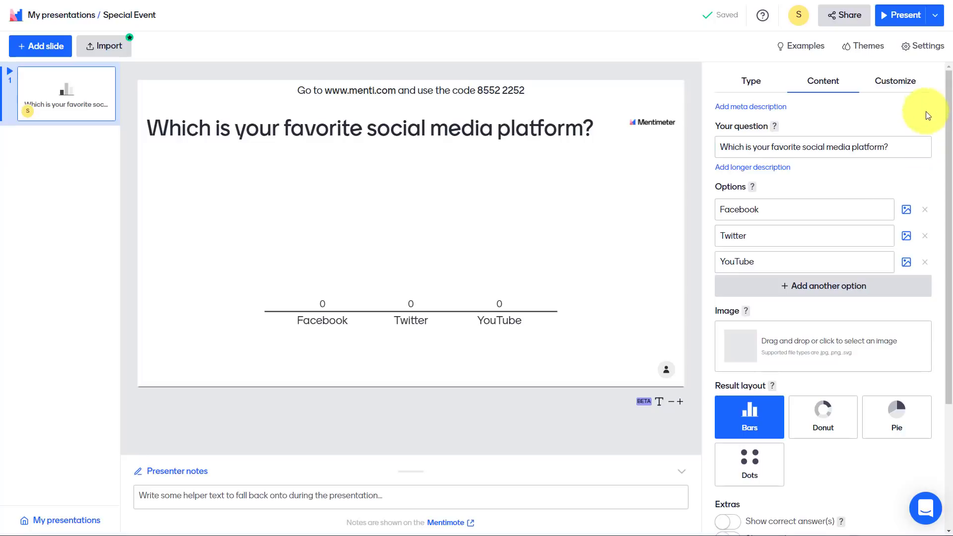
{"action": "left_click", "coordinate": [936, 18]}
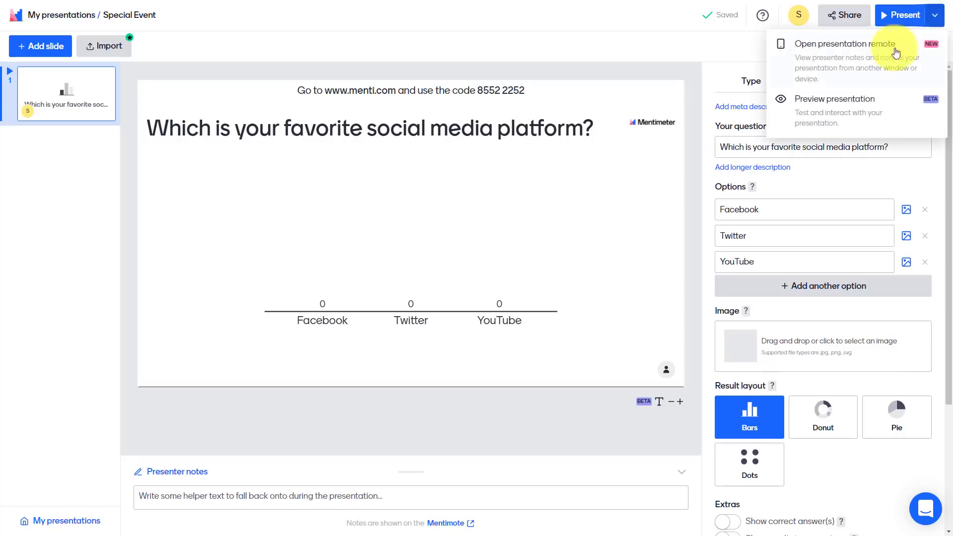
{"action": "left_click", "coordinate": [838, 108]}
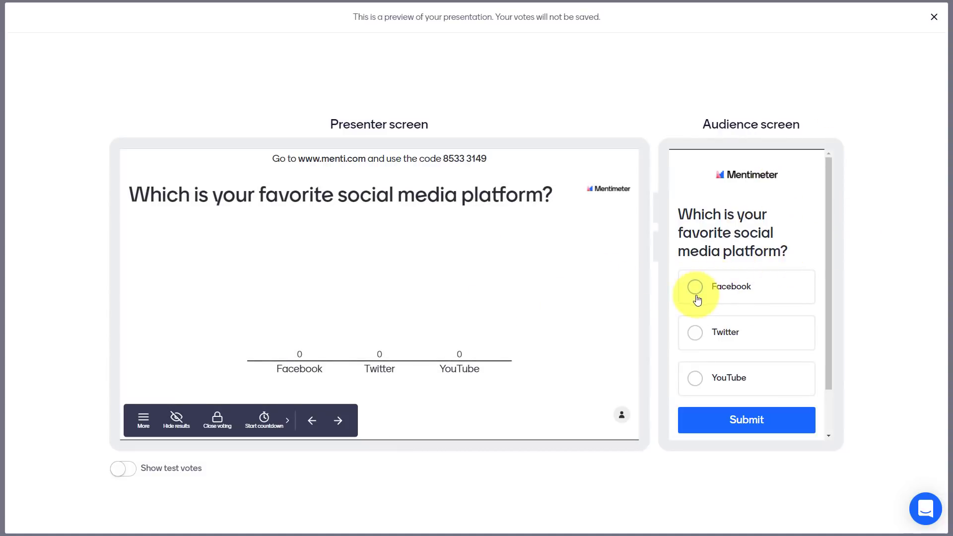
{"action": "left_click", "coordinate": [750, 416]}
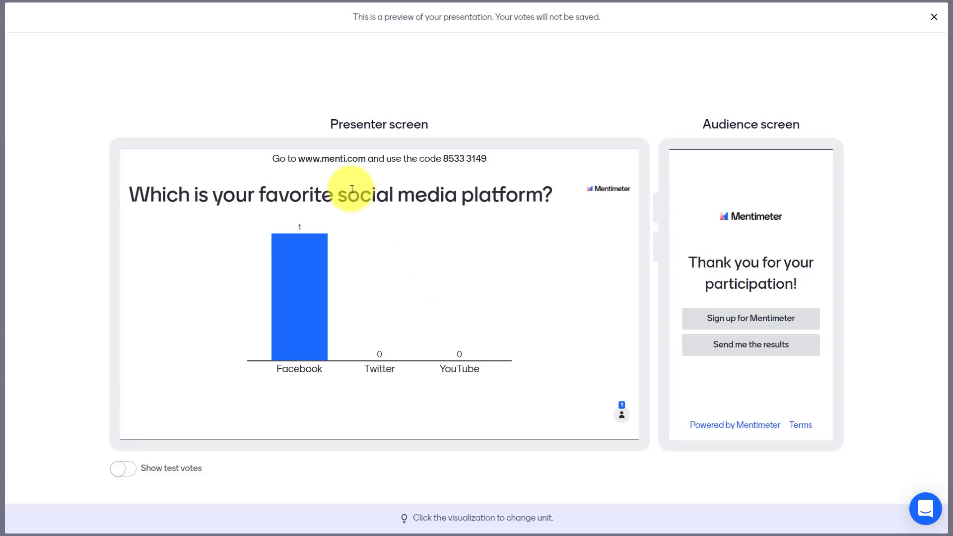
{"action": "mouse_move", "coordinate": [343, 165]}
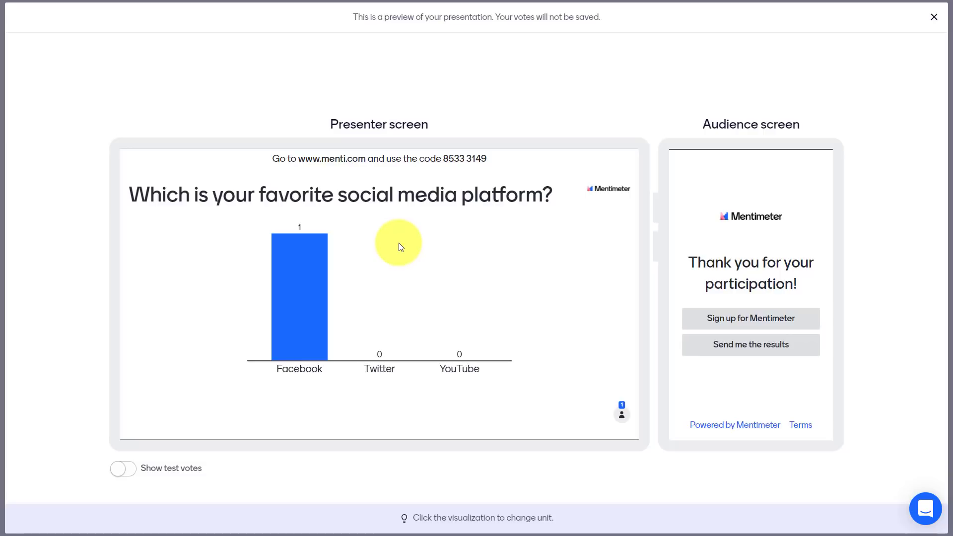
{"action": "key", "text": "Escape"}
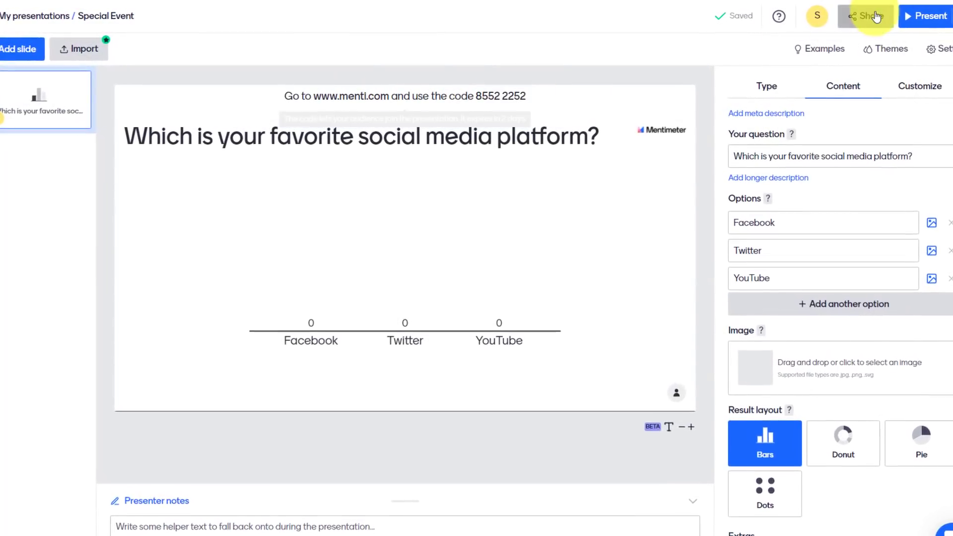
- Open the Share dialog for the Special Event presentation
{"action": "left_click", "coordinate": [865, 16]}
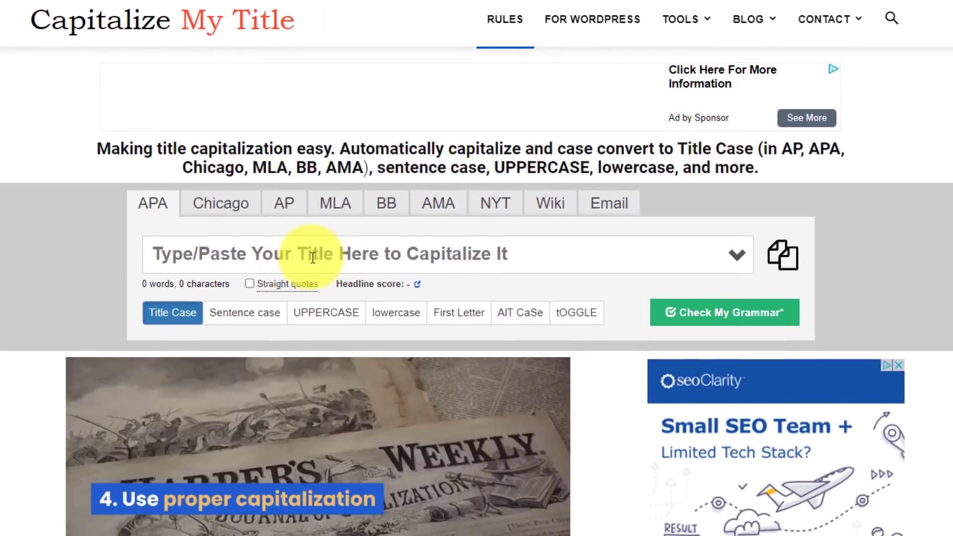
- Enter the headline 'How to Create Amazing Designs for Your Website' into the title box
{"action": "left_click", "coordinate": [280, 256]}
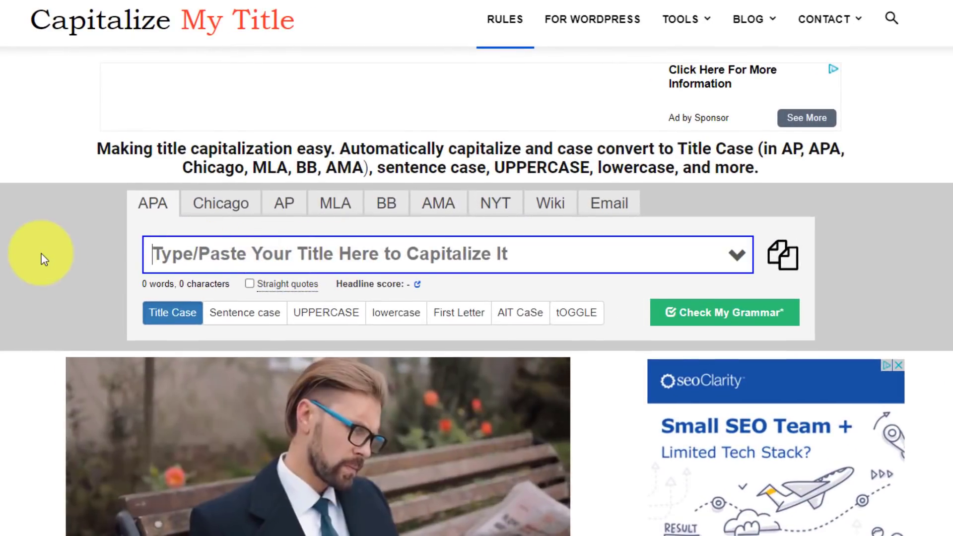
{"action": "type", "text": "How "}
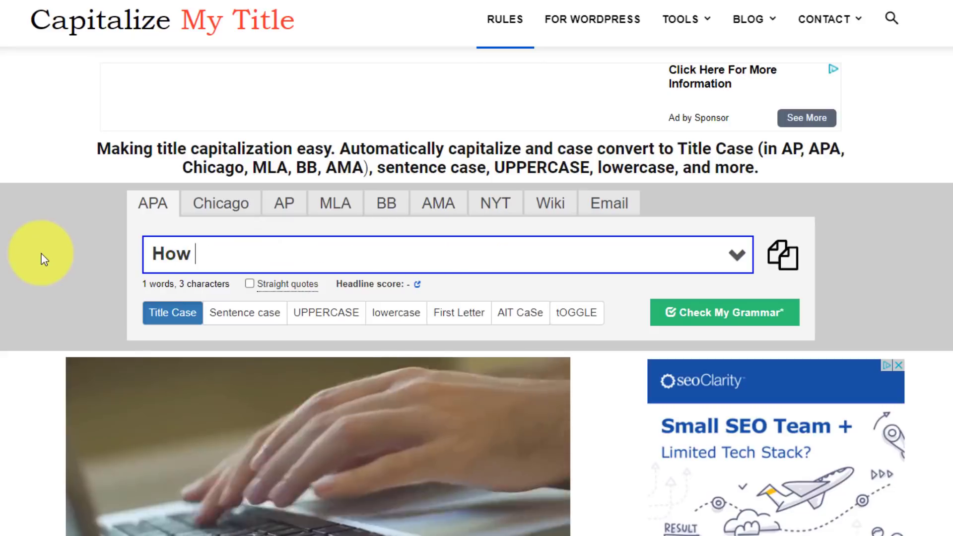
{"action": "type", "text": "to Create Ama"}
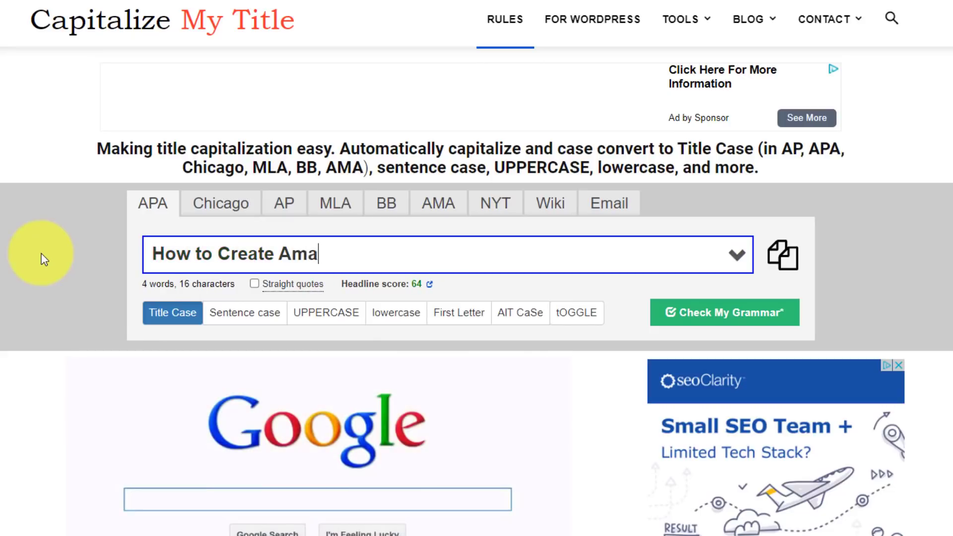
{"action": "type", "text": "zing Designs for Yourt"}
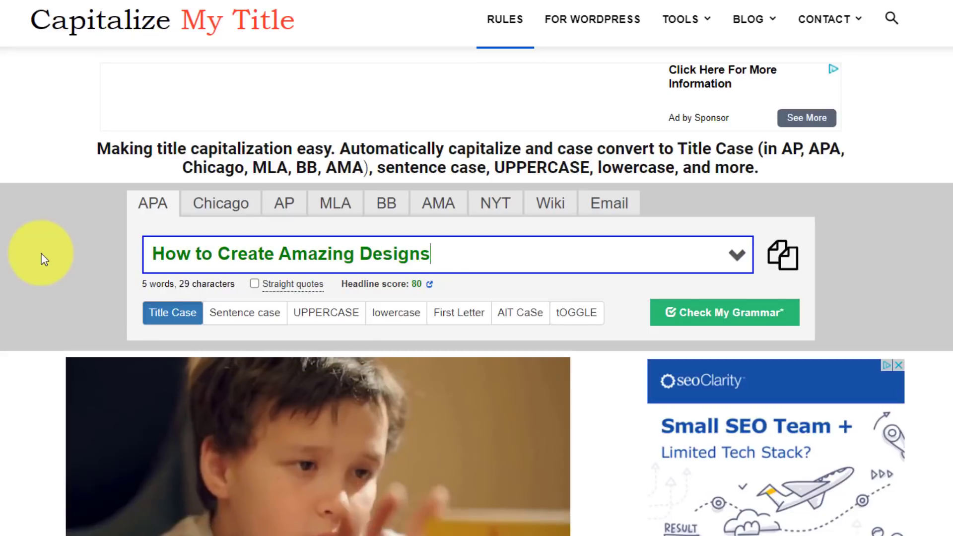
{"action": "key", "text": "BackSpace"}
{"action": "key", "text": "BackSpace"}
{"action": "type", "text": "website"}
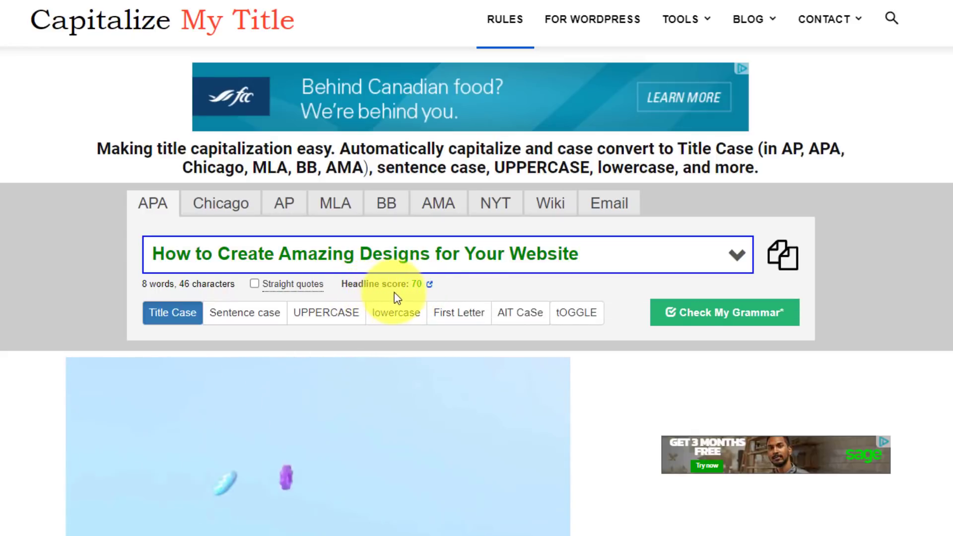
- Review the Headline Analyzer breakdown: score 70, readability 75, SEO 51, sentiment 90
{"action": "left_click", "coordinate": [419, 292]}
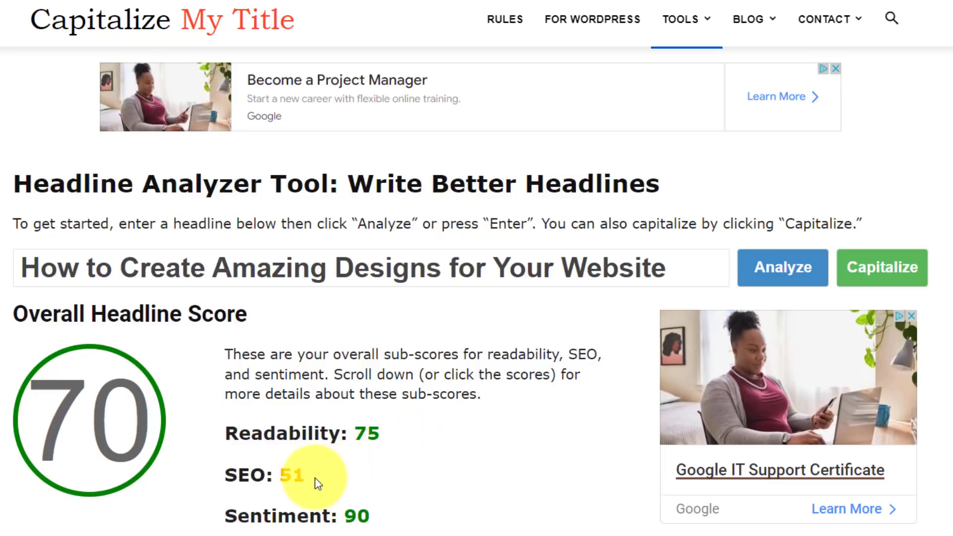
{"action": "scroll", "coordinate": [141, 532], "scroll_direction": "down", "scroll_amount": 10}
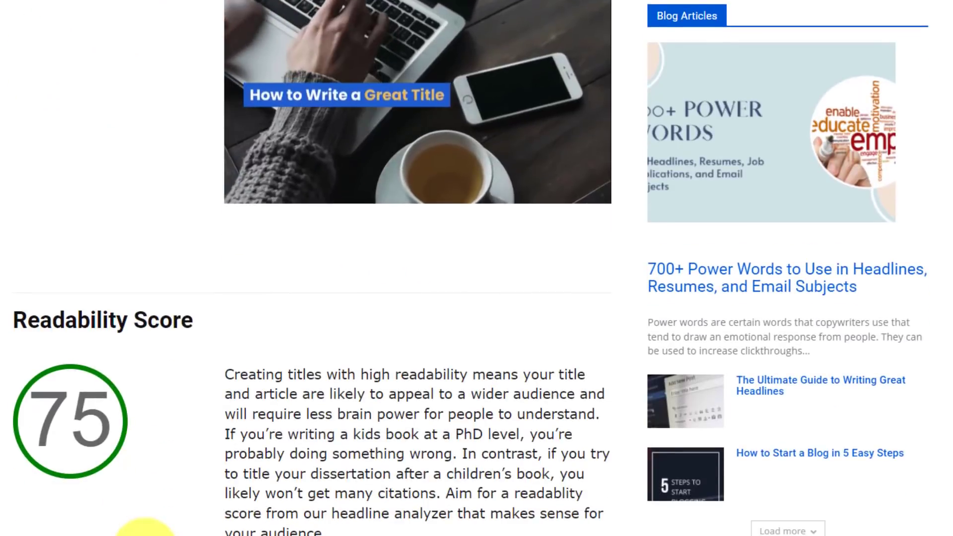
{"action": "scroll", "coordinate": [144, 529], "scroll_direction": "down", "scroll_amount": 6}
{"action": "scroll", "coordinate": [144, 526], "scroll_direction": "down", "scroll_amount": 3}
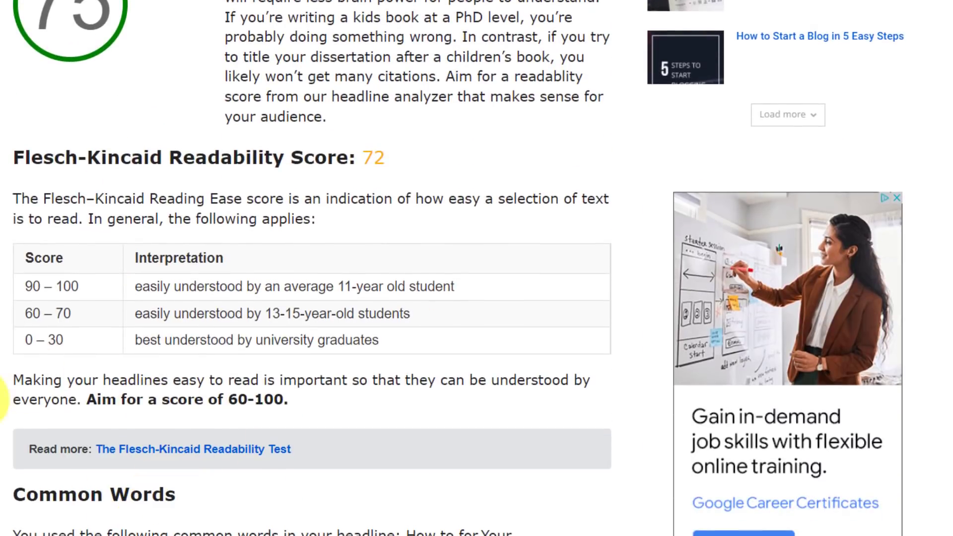
{"action": "scroll", "coordinate": [2, 400], "scroll_direction": "down", "scroll_amount": 14}
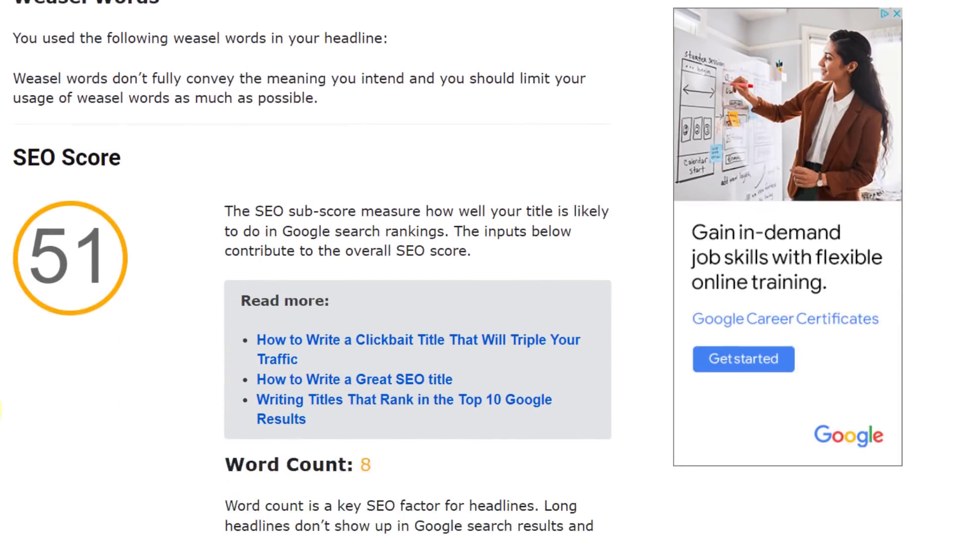
{"action": "scroll", "coordinate": [1, 412], "scroll_direction": "down", "scroll_amount": 1}
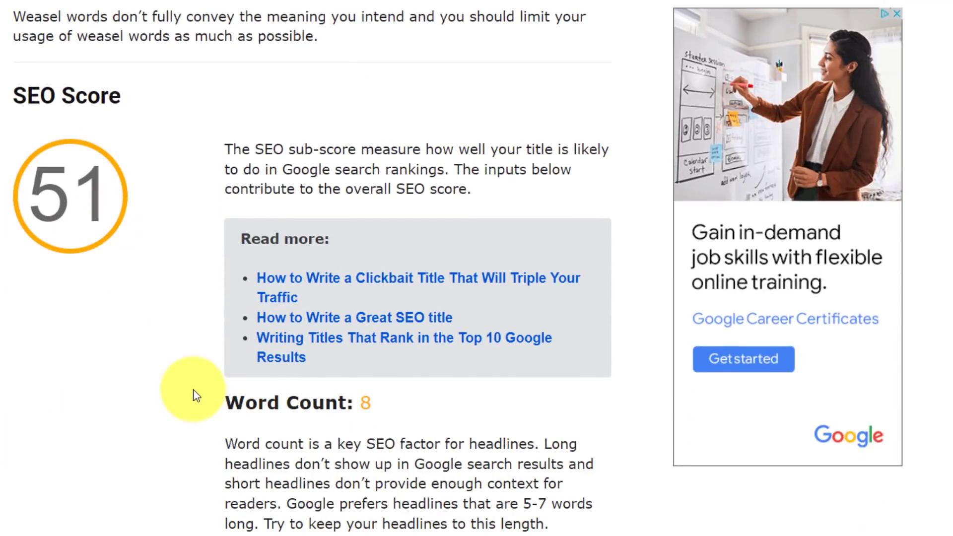
{"action": "scroll", "coordinate": [119, 412], "scroll_direction": "down", "scroll_amount": 9}
{"action": "scroll", "coordinate": [119, 412], "scroll_direction": "up", "scroll_amount": 18}
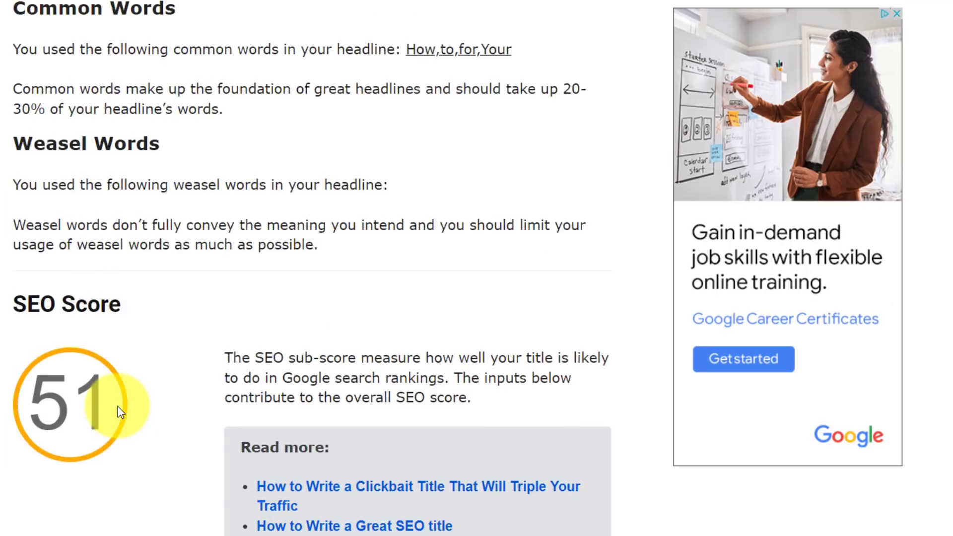
{"action": "scroll", "coordinate": [121, 413], "scroll_direction": "up", "scroll_amount": 8}
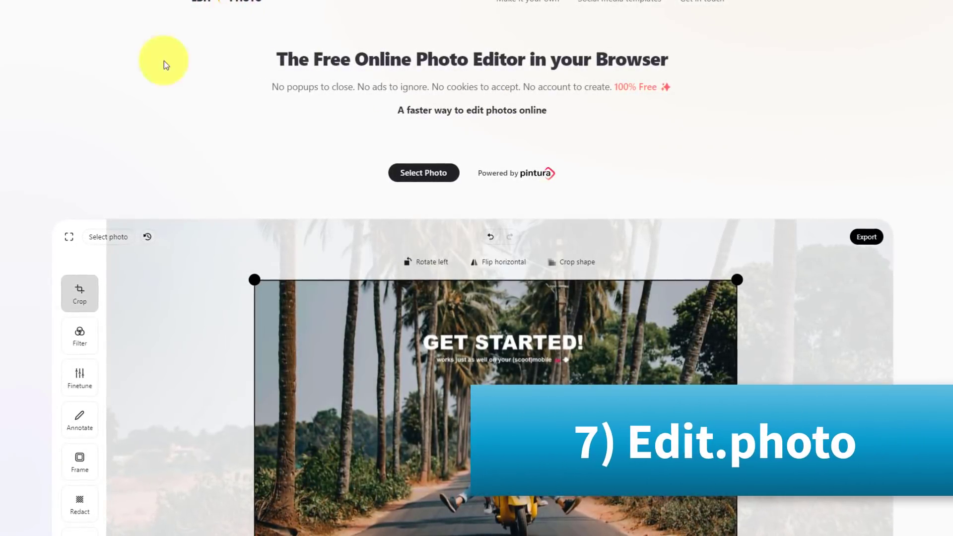
{"action": "scroll", "coordinate": [19, 189], "scroll_direction": "down", "scroll_amount": 3}
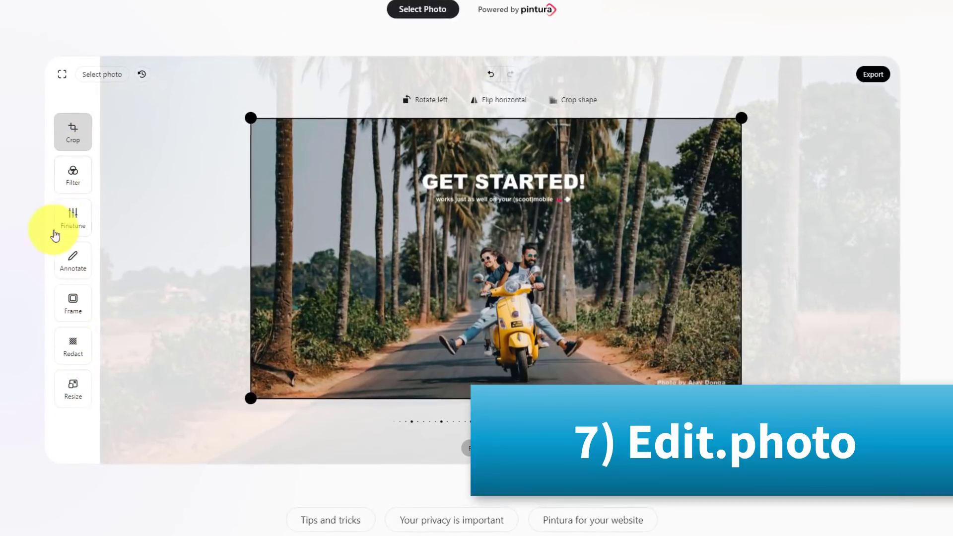
{"action": "scroll", "coordinate": [17, 245], "scroll_direction": "up", "scroll_amount": 3}
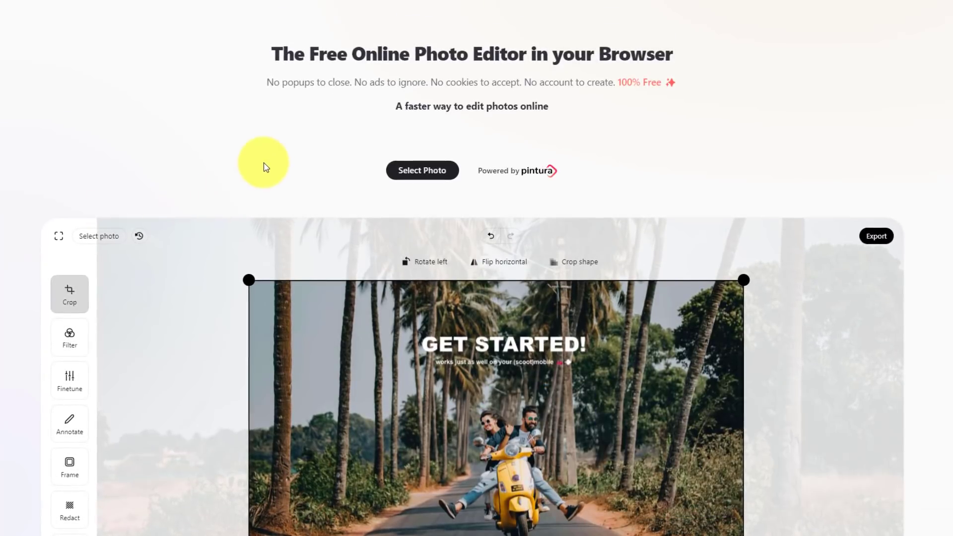
- Load the portrait photo from the Desktop into edit.photo
{"action": "left_click", "coordinate": [422, 170]}
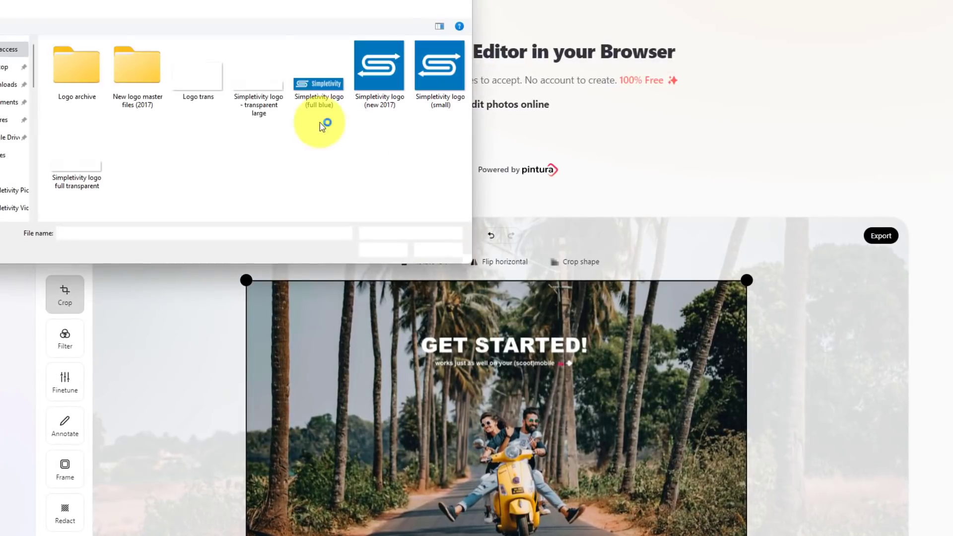
{"action": "left_click", "coordinate": [7, 67]}
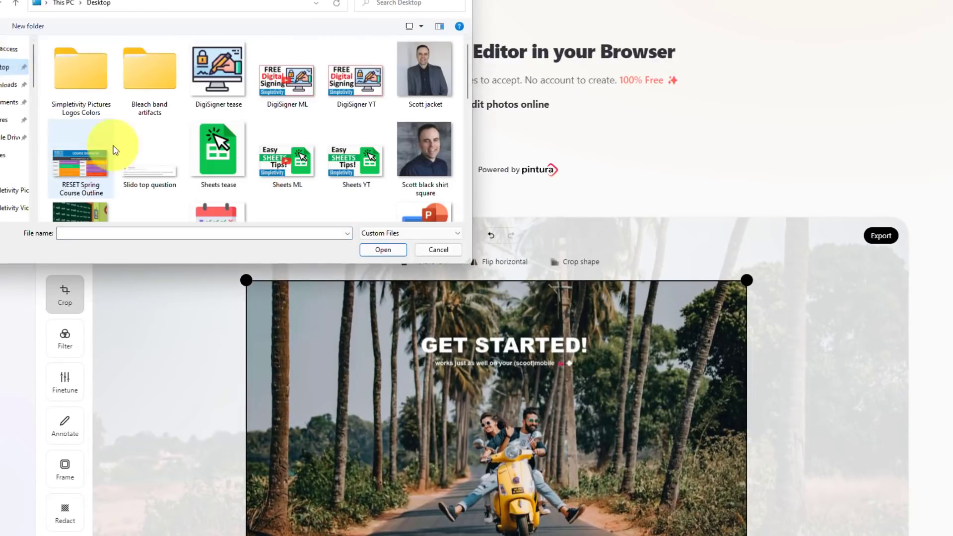
{"action": "double_click", "coordinate": [440, 133]}
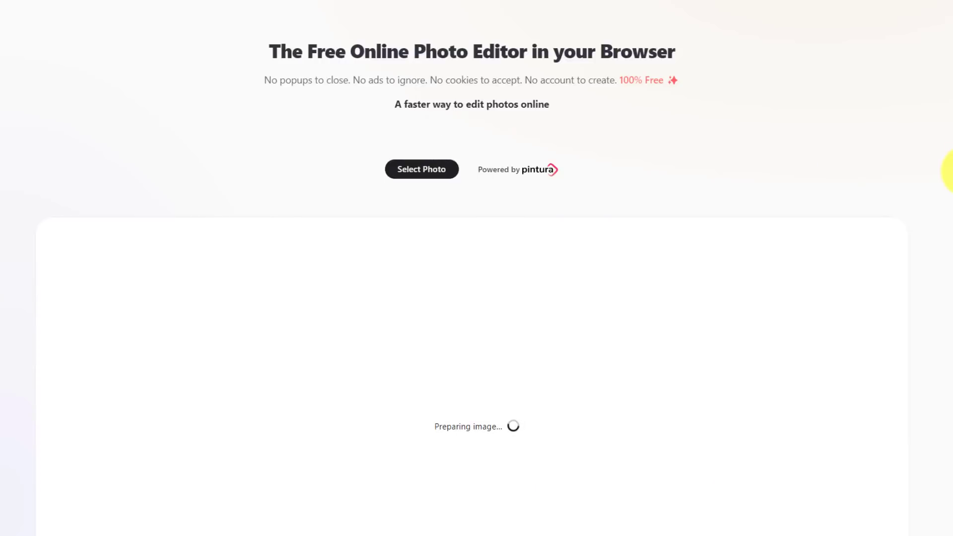
{"action": "scroll", "coordinate": [948, 170], "scroll_direction": "down", "scroll_amount": 5}
{"action": "scroll", "coordinate": [949, 170], "scroll_direction": "up", "scroll_amount": 2}
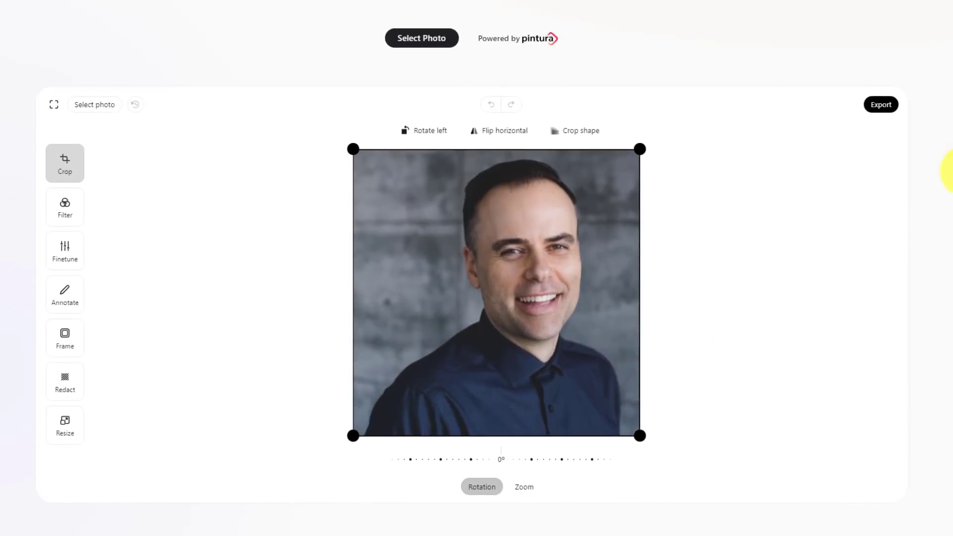
{"action": "scroll", "coordinate": [948, 169], "scroll_direction": "up", "scroll_amount": 1}
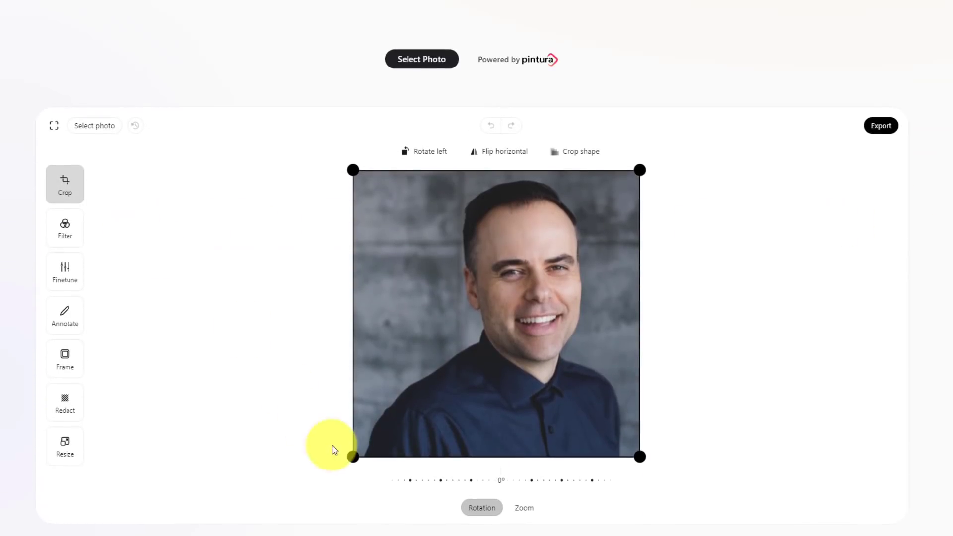
- Crop closer around the face, then try the Warm filter and undo it
{"action": "left_click_drag", "start_coordinate": [356, 457], "coordinate": [418, 386]}
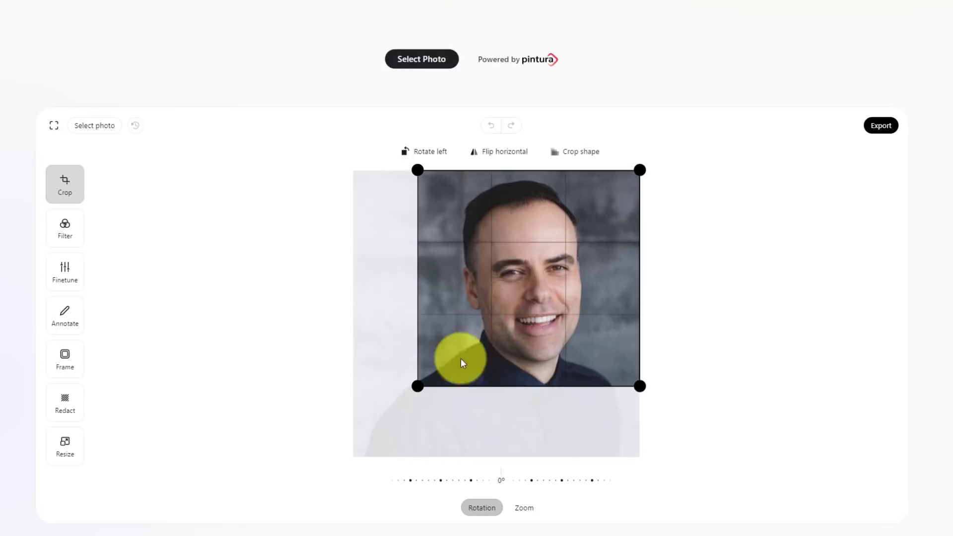
{"action": "left_click_drag", "start_coordinate": [493, 333], "coordinate": [504, 328]}
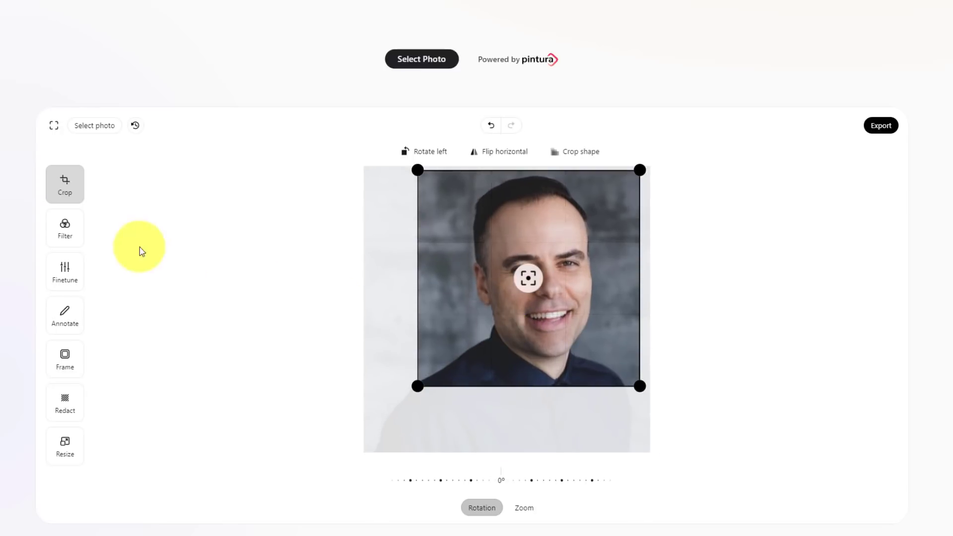
{"action": "left_click", "coordinate": [58, 229]}
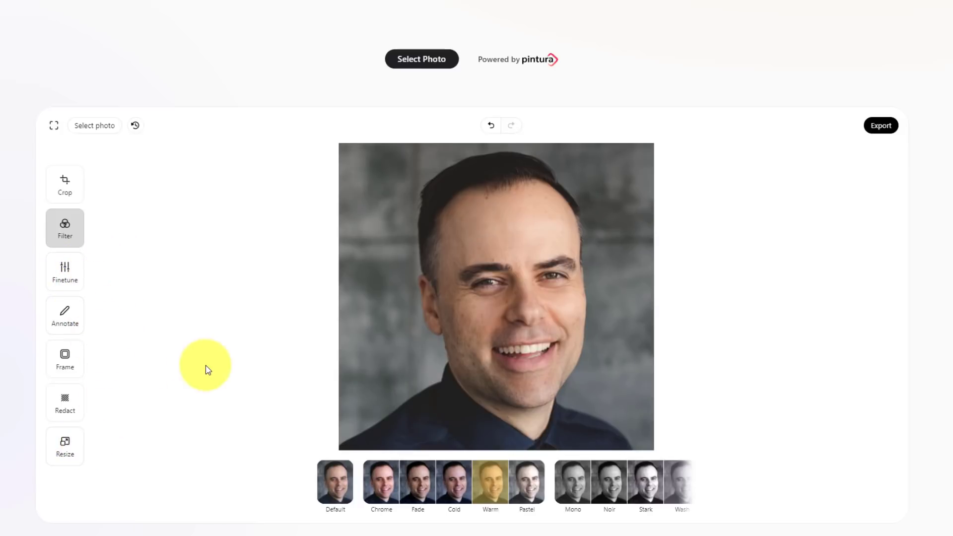
{"action": "left_click", "coordinate": [492, 127]}
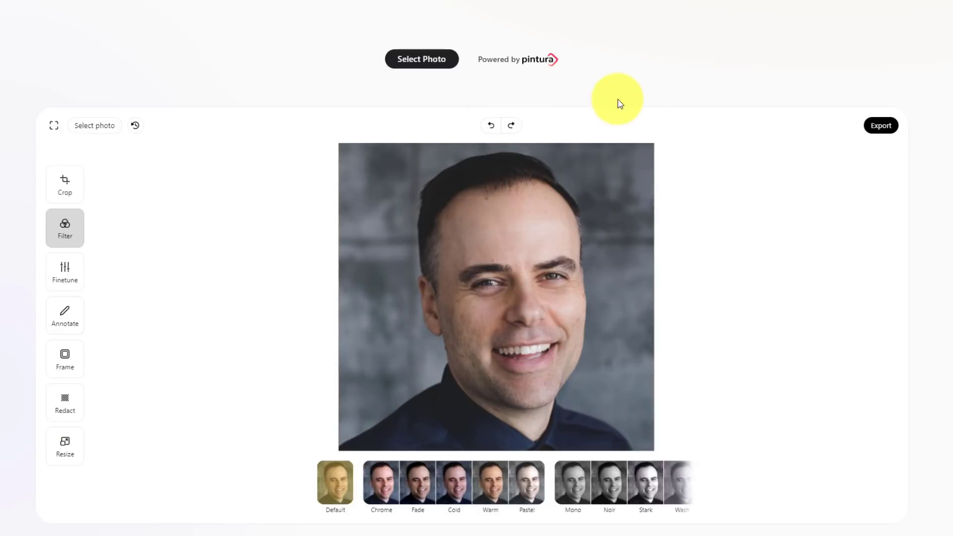
{"action": "scroll", "coordinate": [717, 193], "scroll_direction": "up", "scroll_amount": 2}
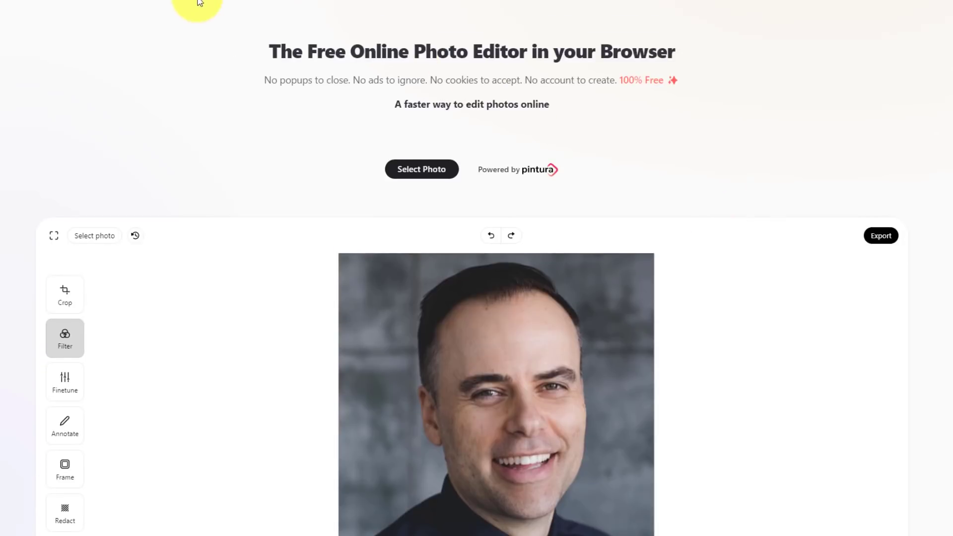